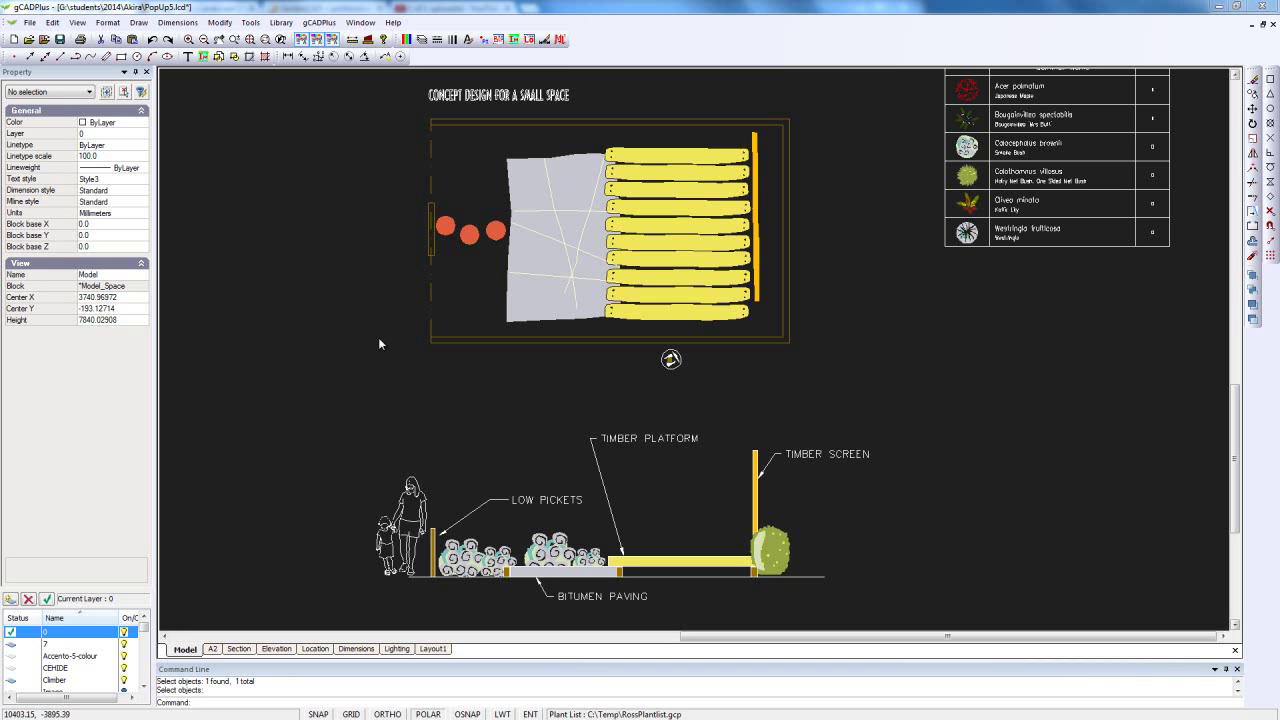
Make SketchUp layers from all entities of the garden plan, transferring the schedule's plant names to the SketchUp text layer.
click(320, 22)
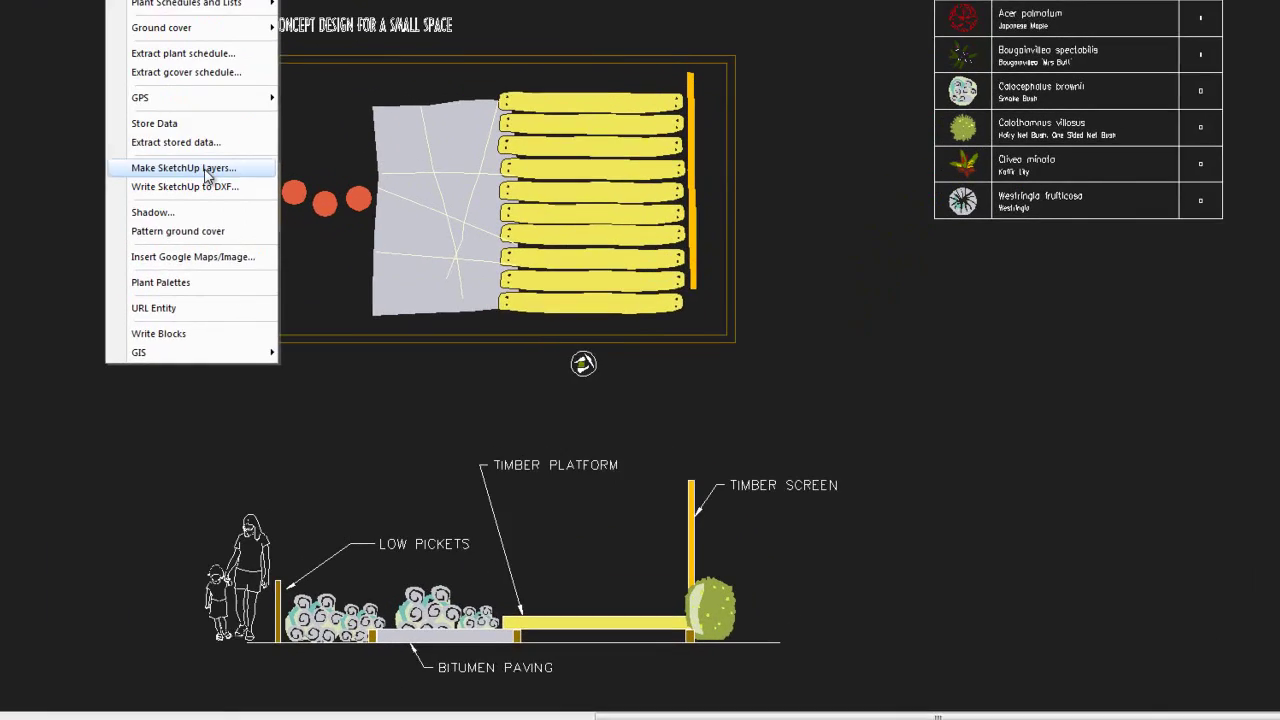
click(200, 168)
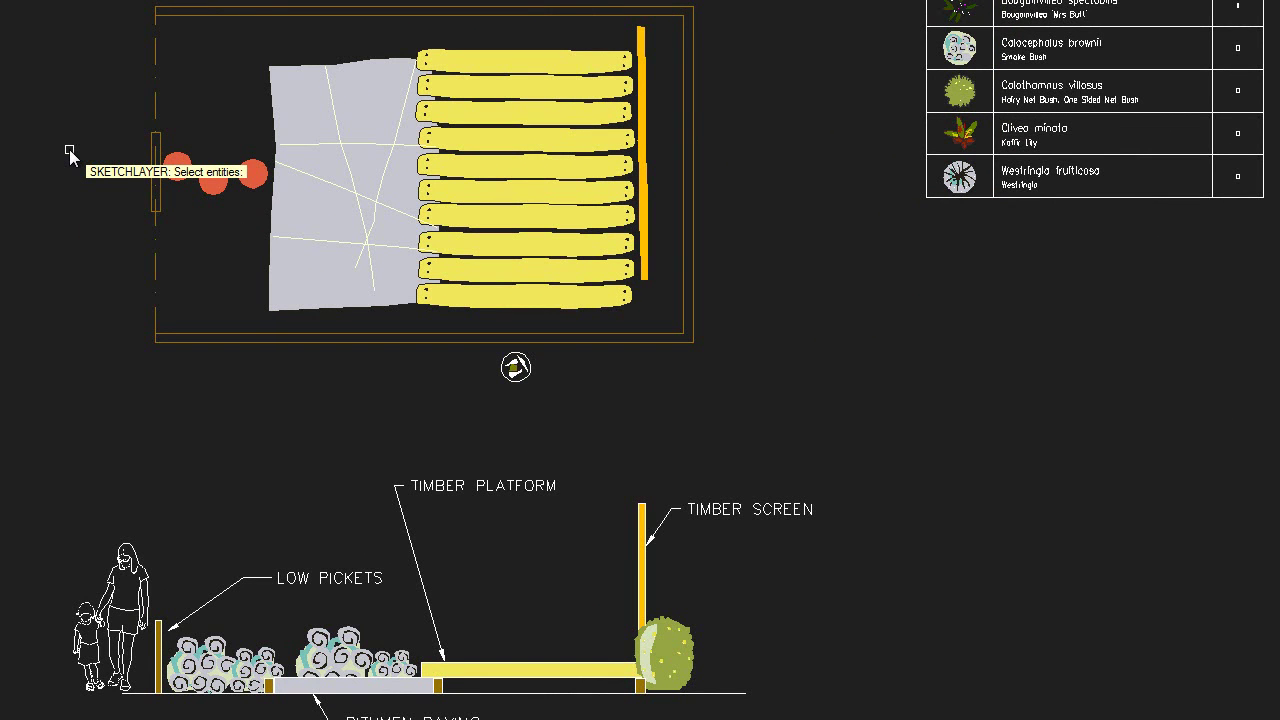
click(720, 354)
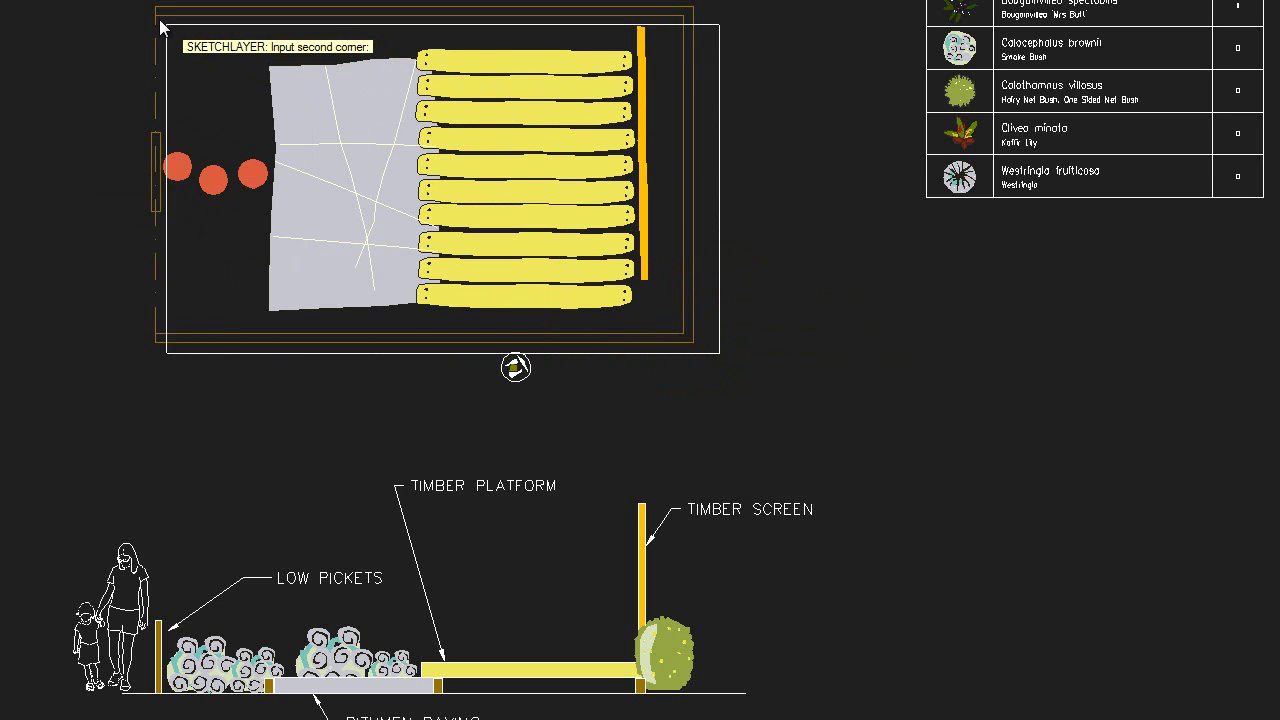
click(132, 5)
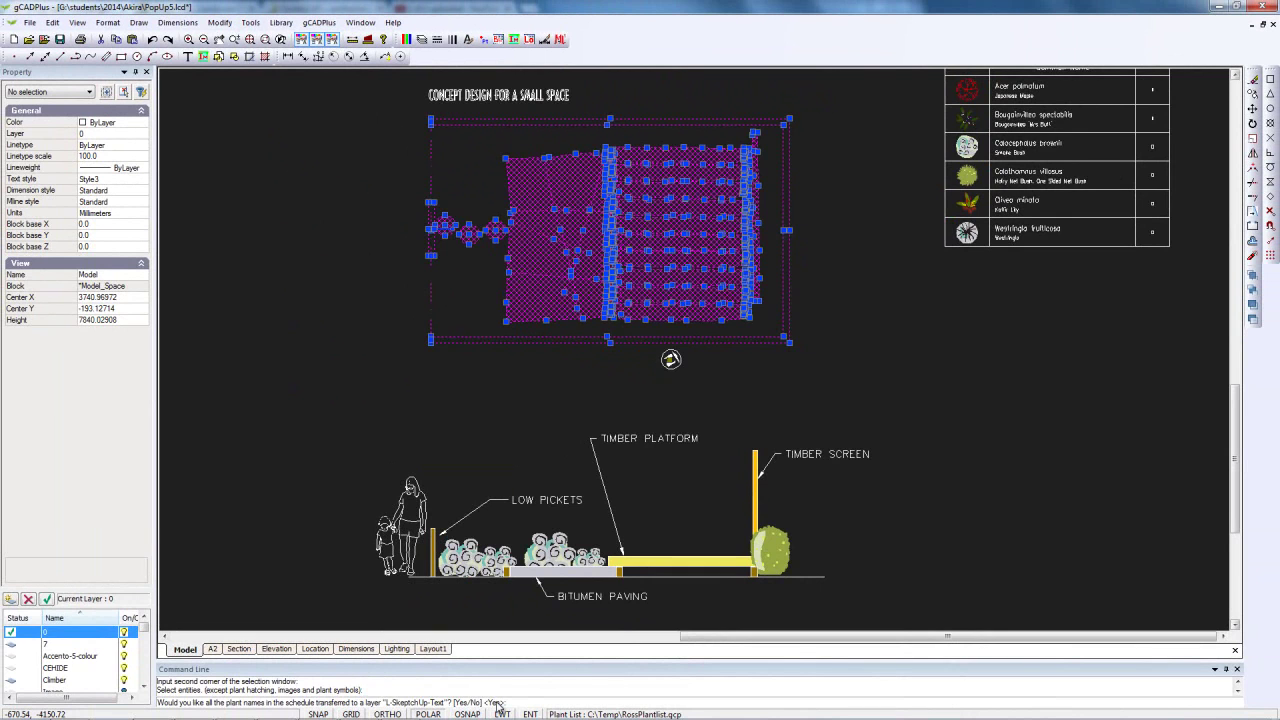
key(Return)
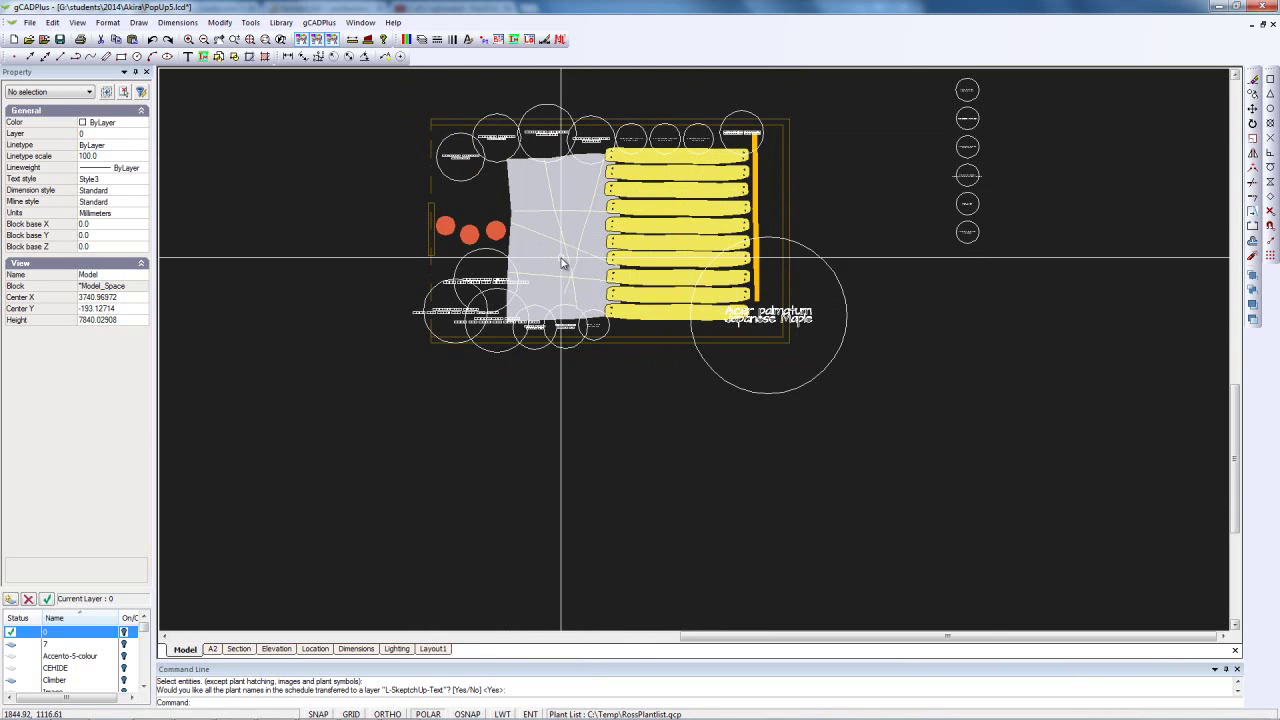
scroll(545, 237, up, 2)
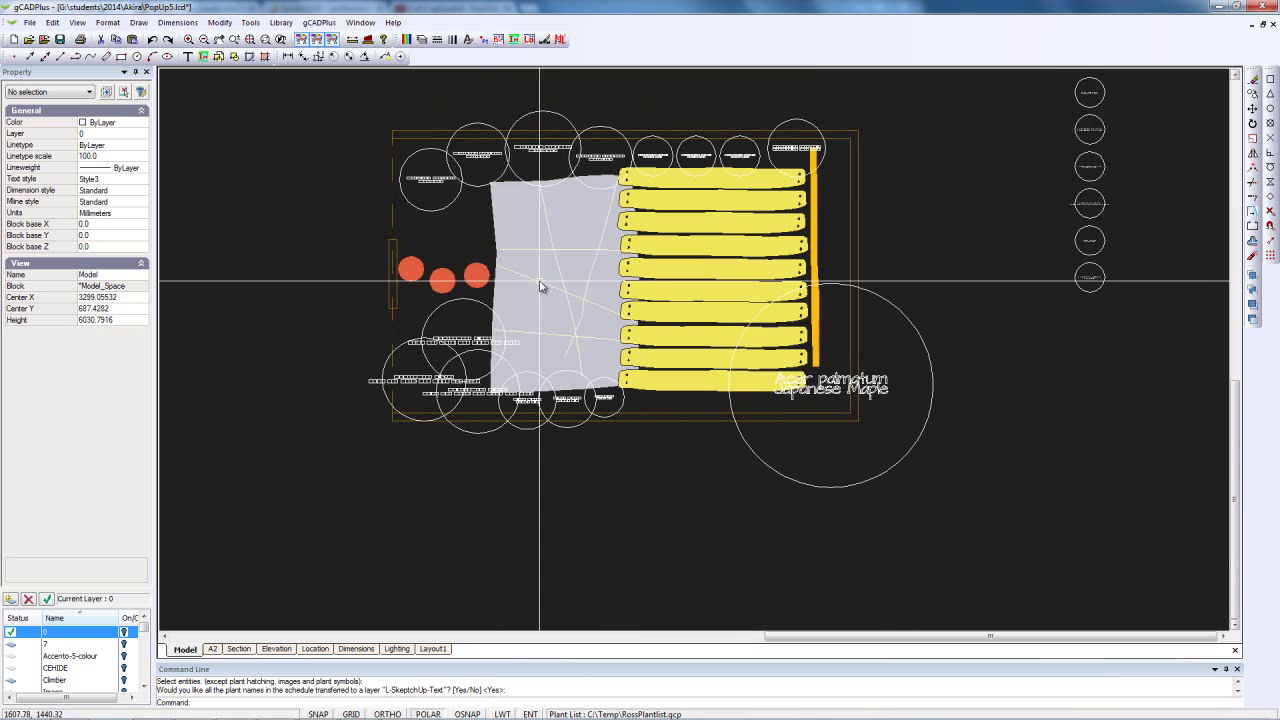
scroll(538, 292, up, 2)
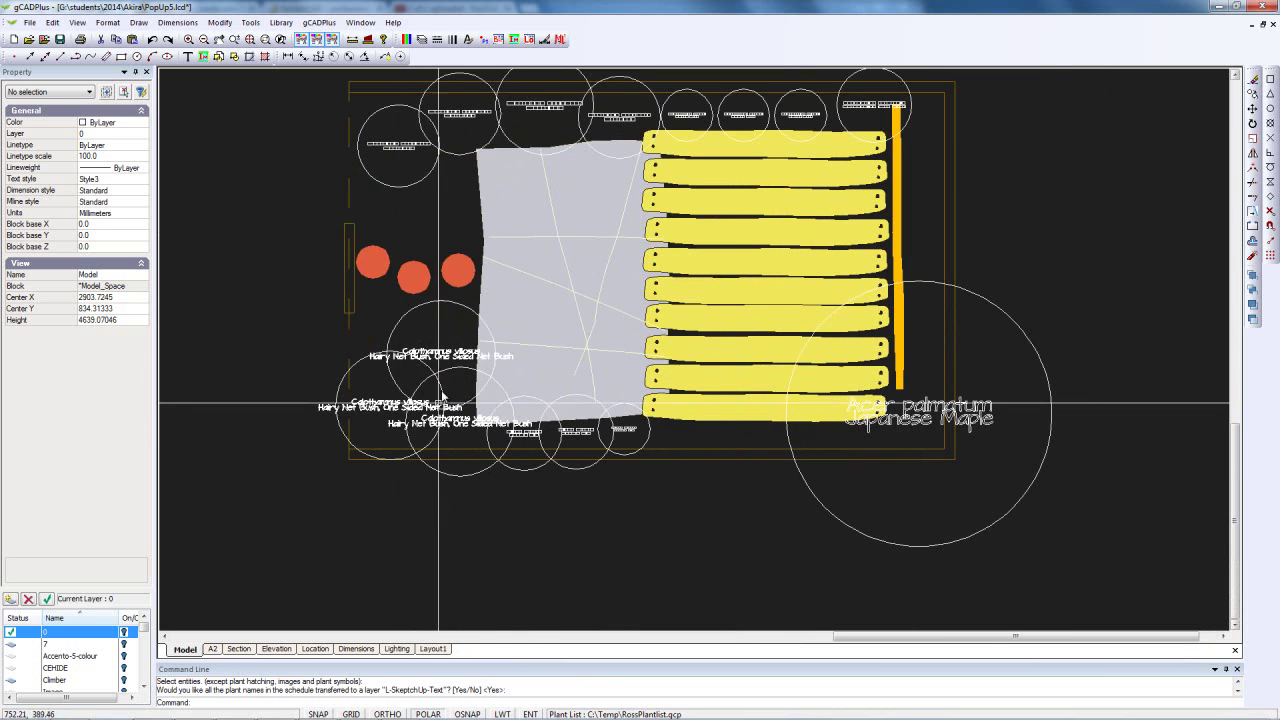
scroll(450, 354, up, 4)
scroll(463, 358, down, 4)
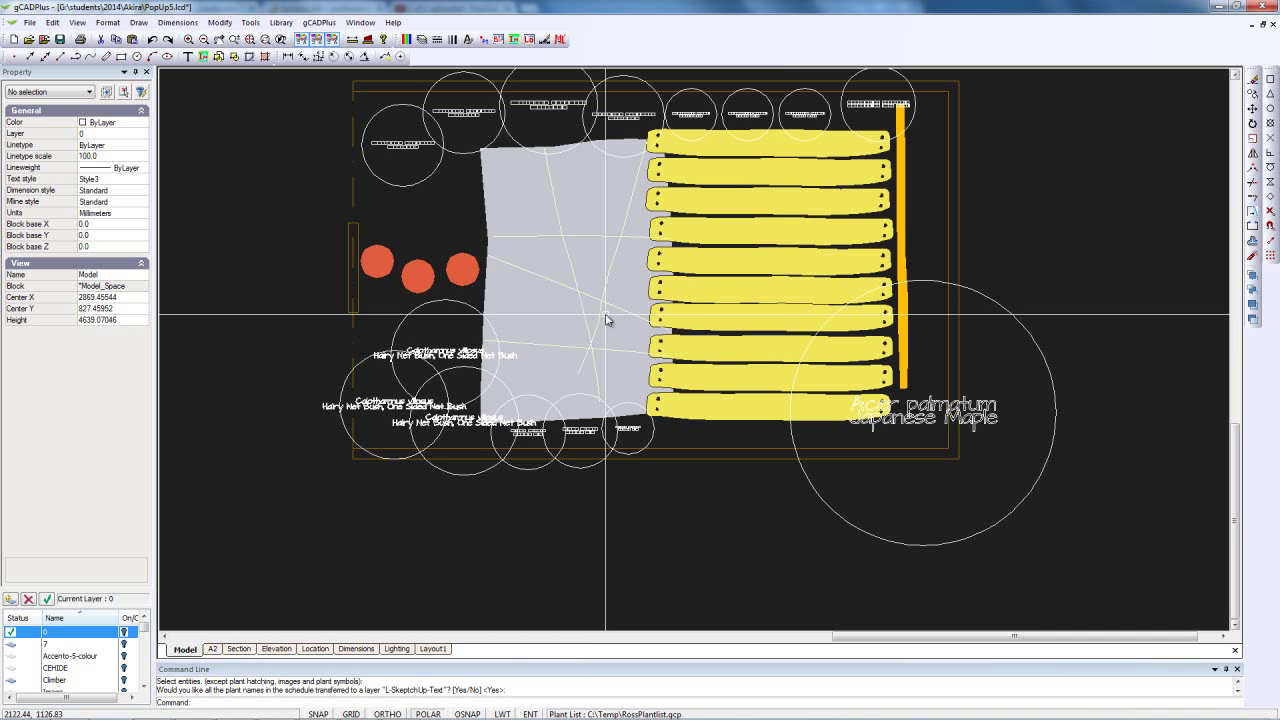
Start writing the SketchUp layers to a DXF file and choose the Temp folder on drive C as its location.
click(320, 22)
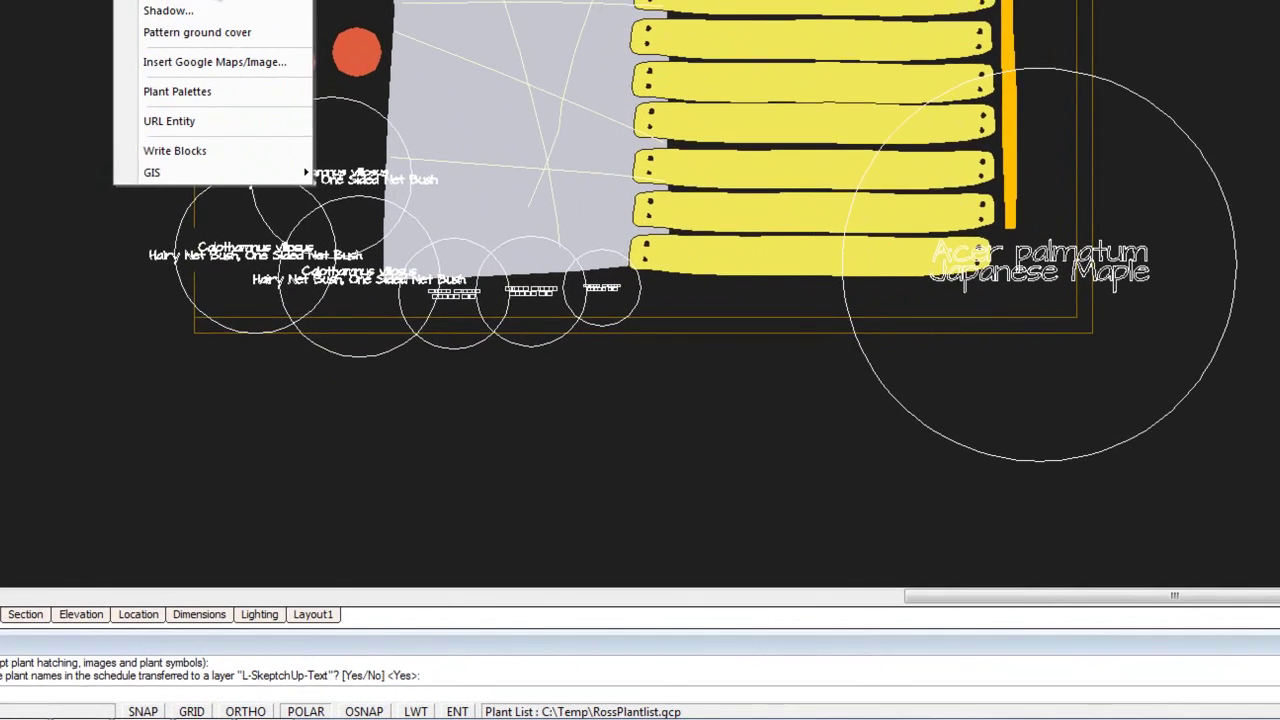
click(366, 226)
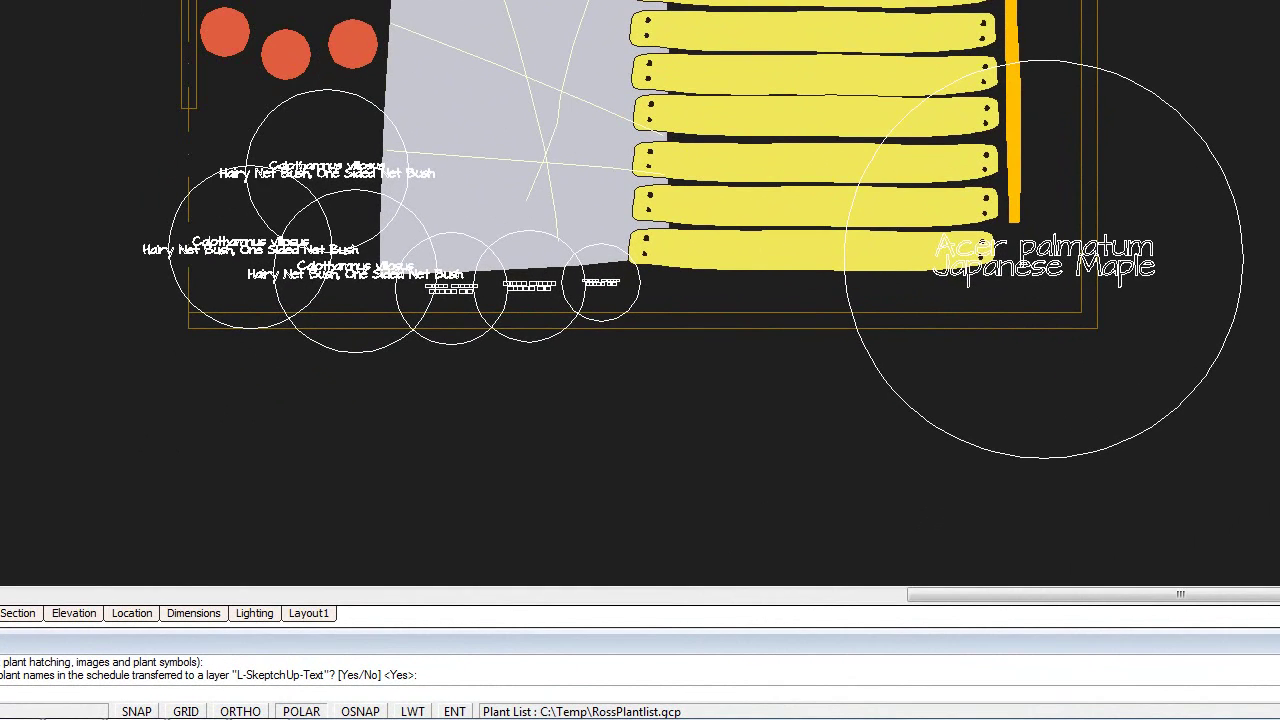
key(Return)
drag(604, 366, 607, 300)
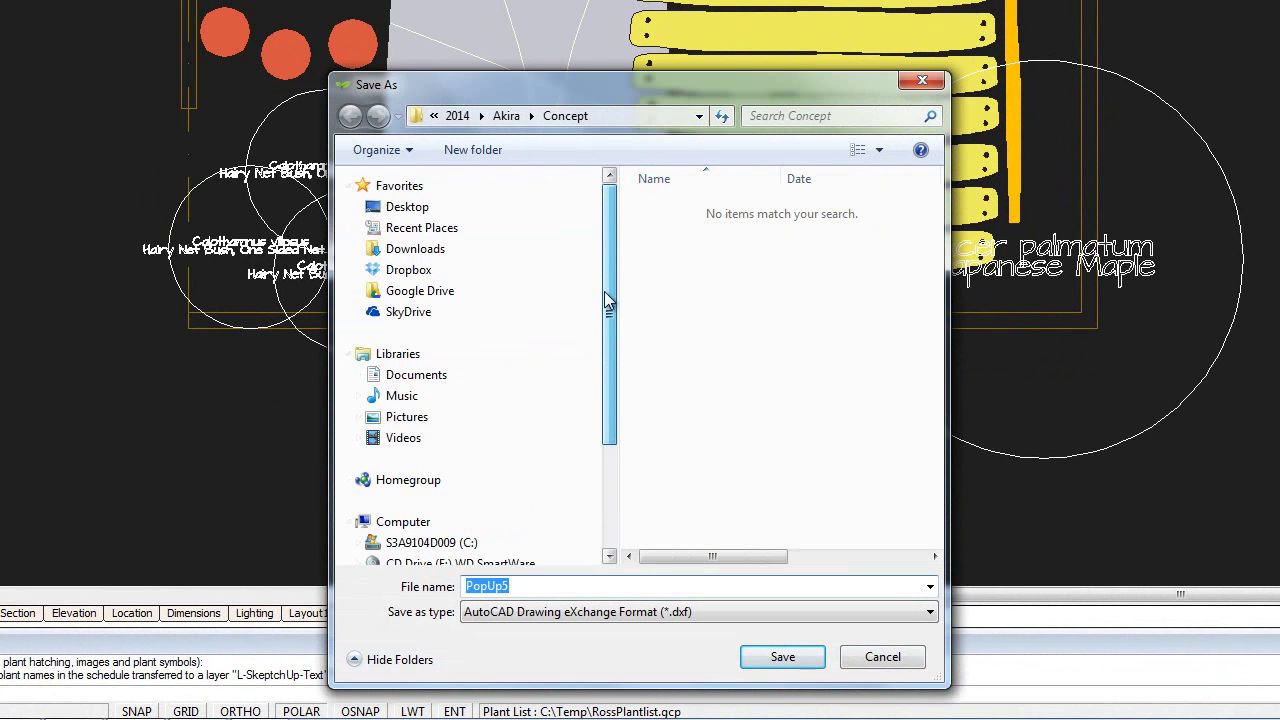
click(458, 542)
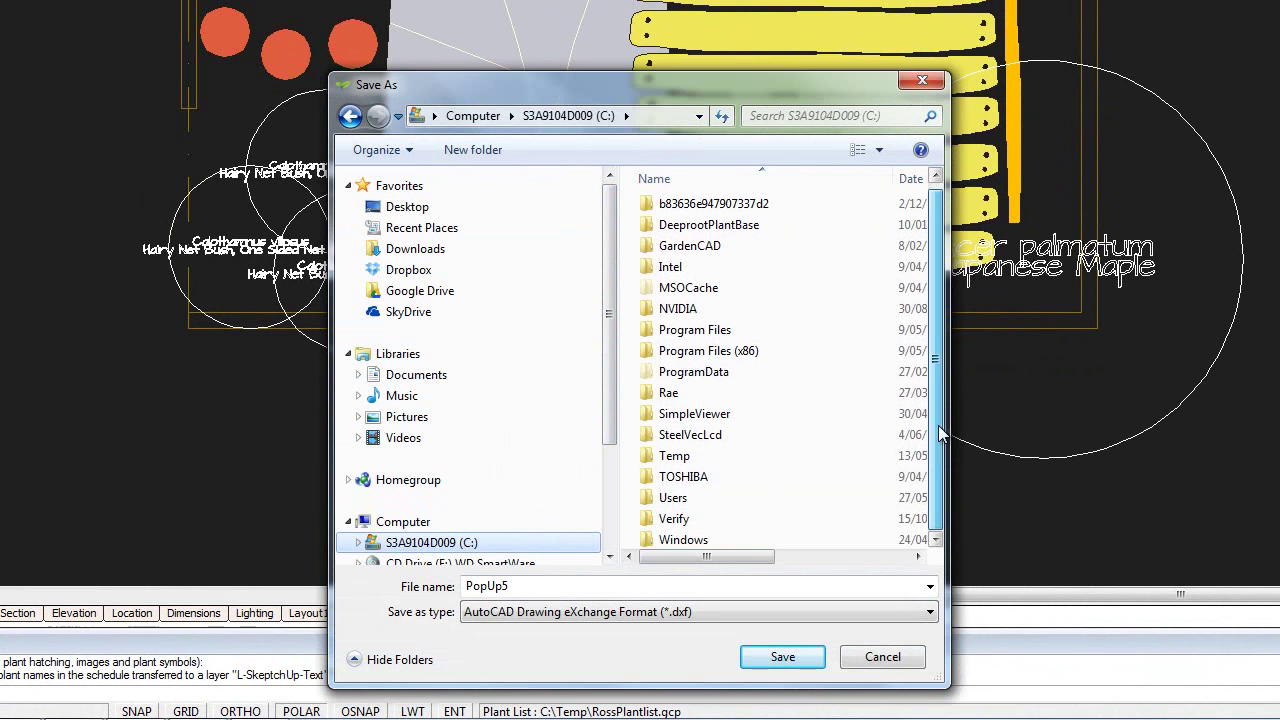
scroll(657, 474, down, 1)
double_click(674, 452)
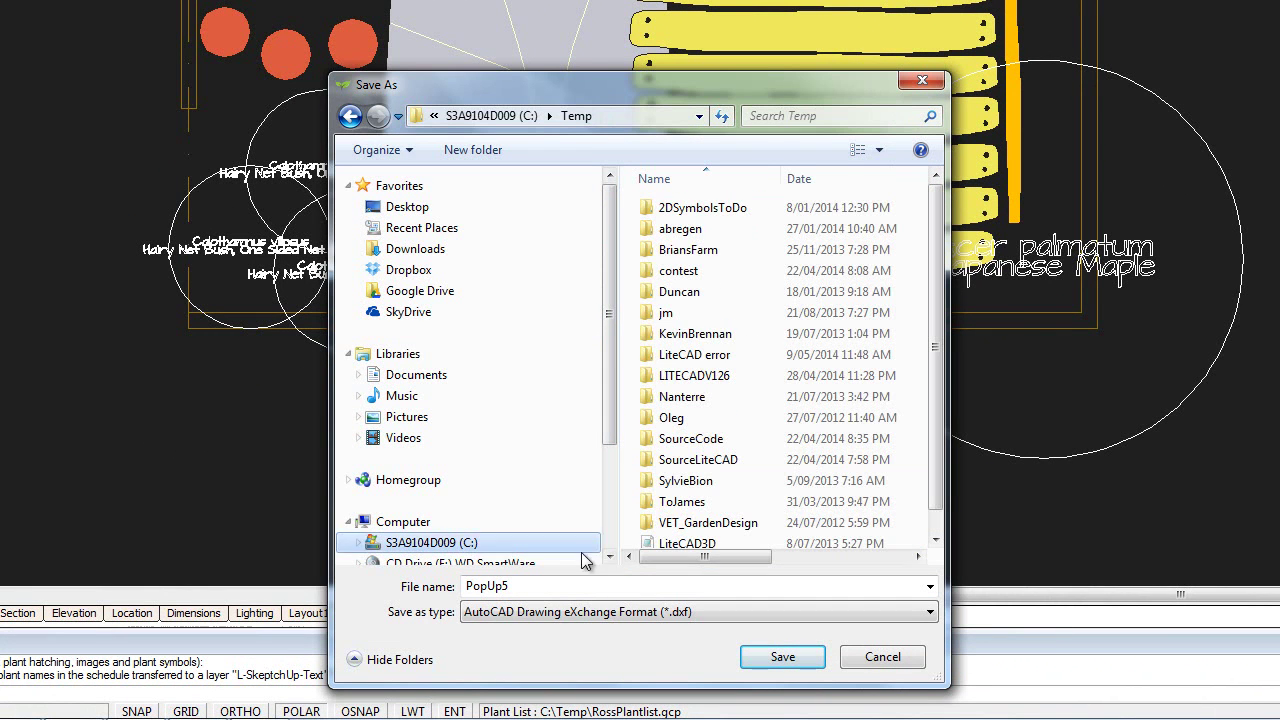
Name the DXF file ToSketchUp and save it.
double_click(534, 585)
text(T)
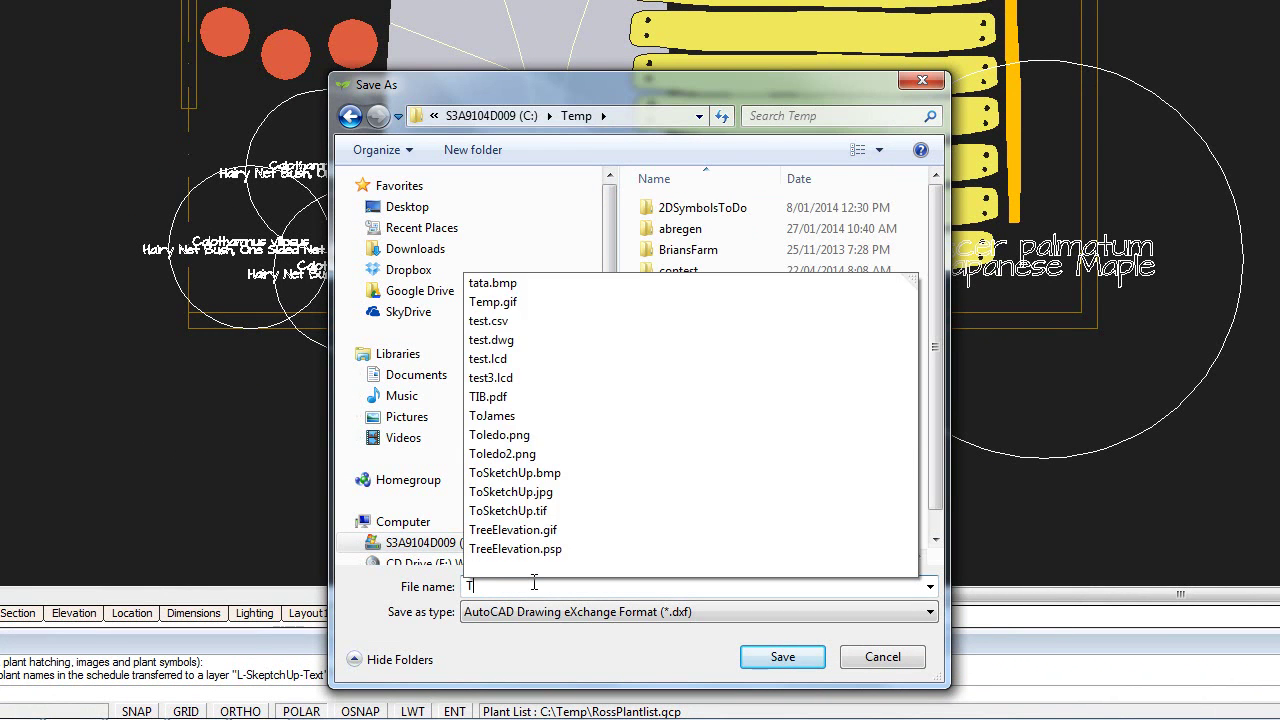
text(oSketchu)
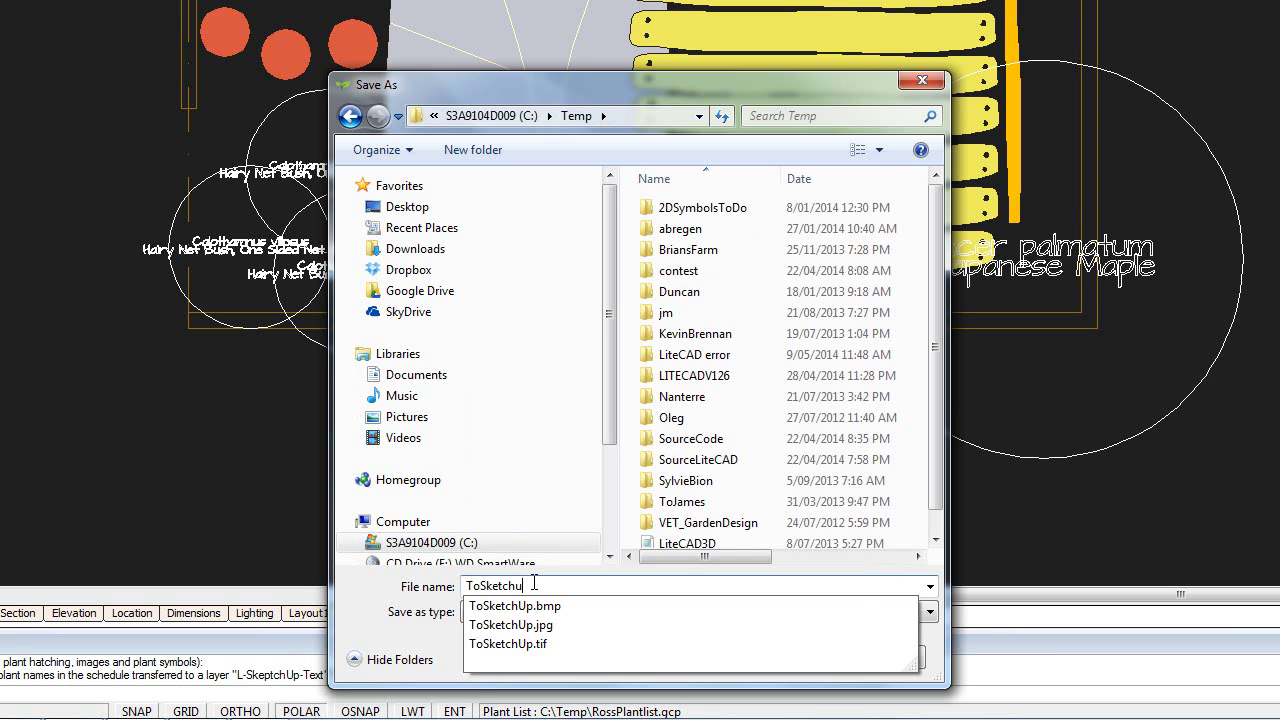
key(BackSpace)
text(Up)
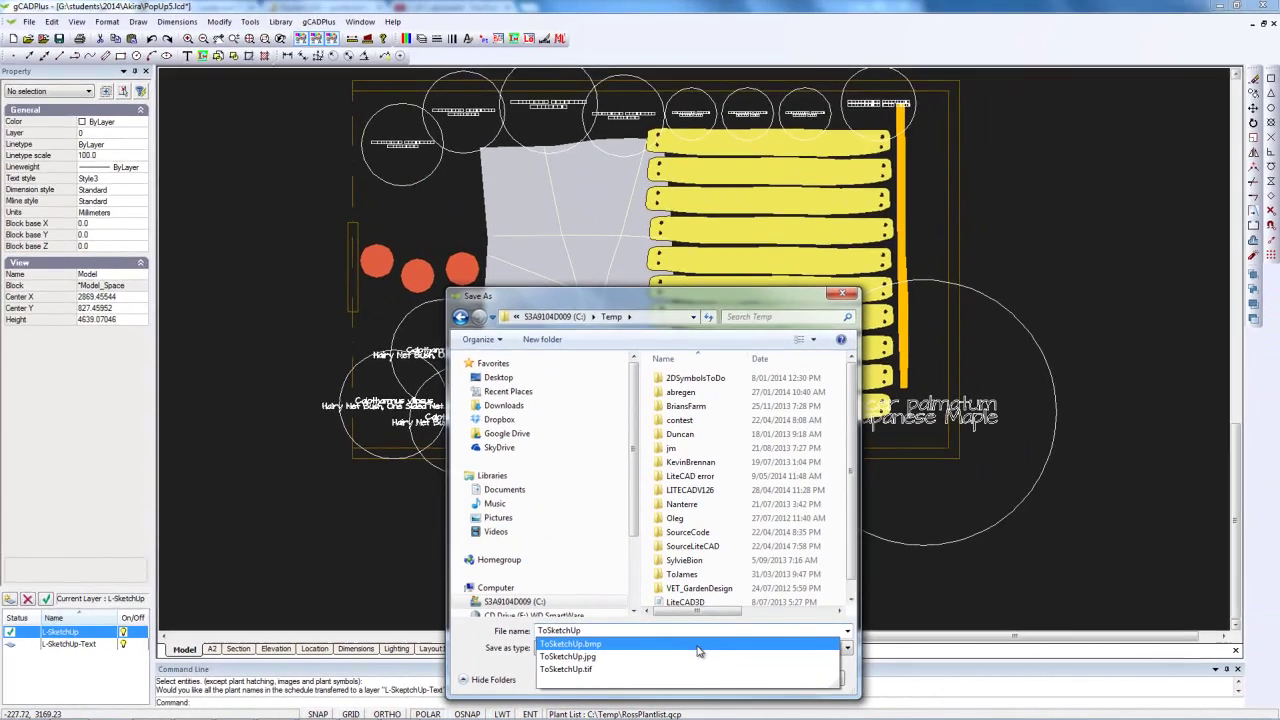
click(698, 646)
key(Return)
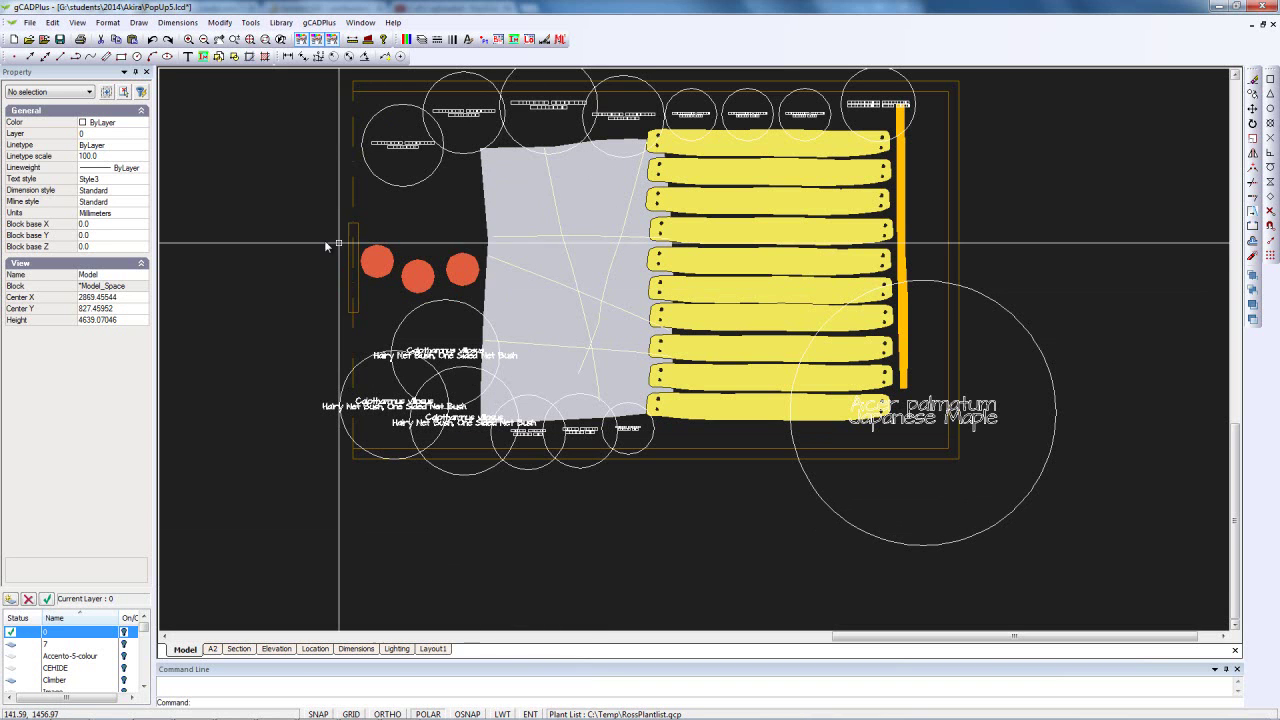
Make all used layers visible again, except L-SketchUp and L-SketchUp-Text, which are turned off.
click(421, 40)
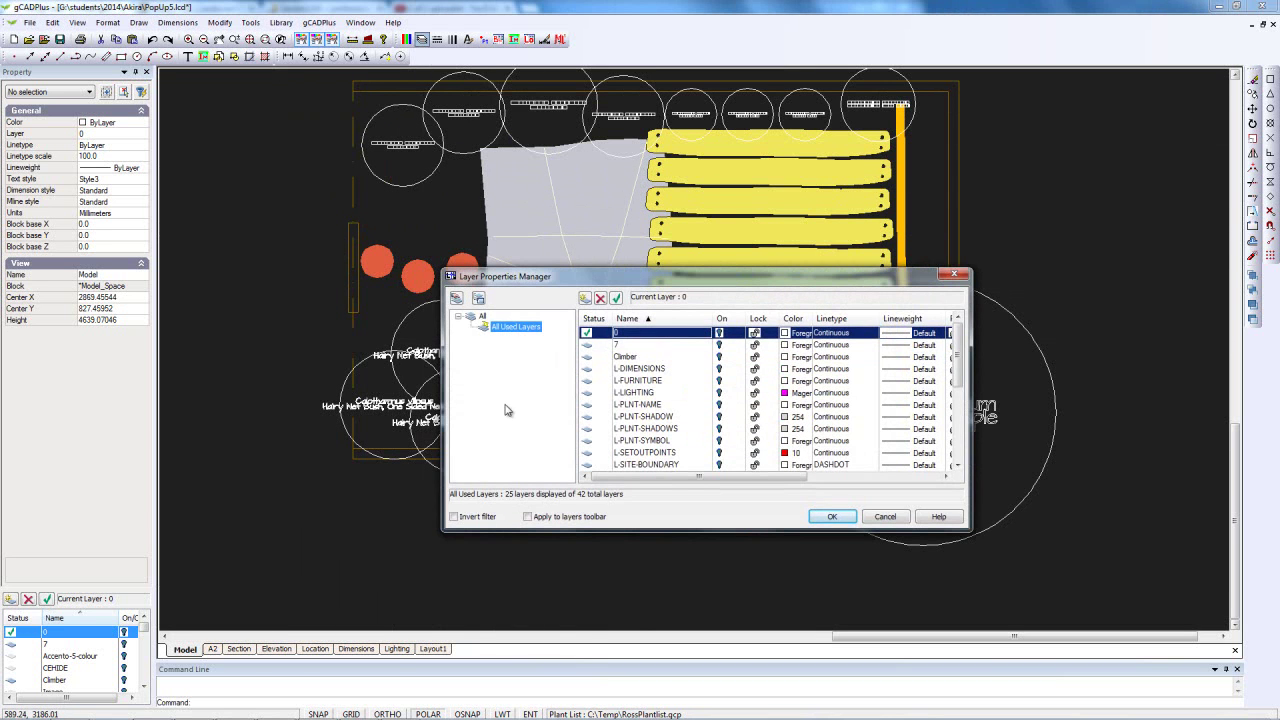
right_click(503, 328)
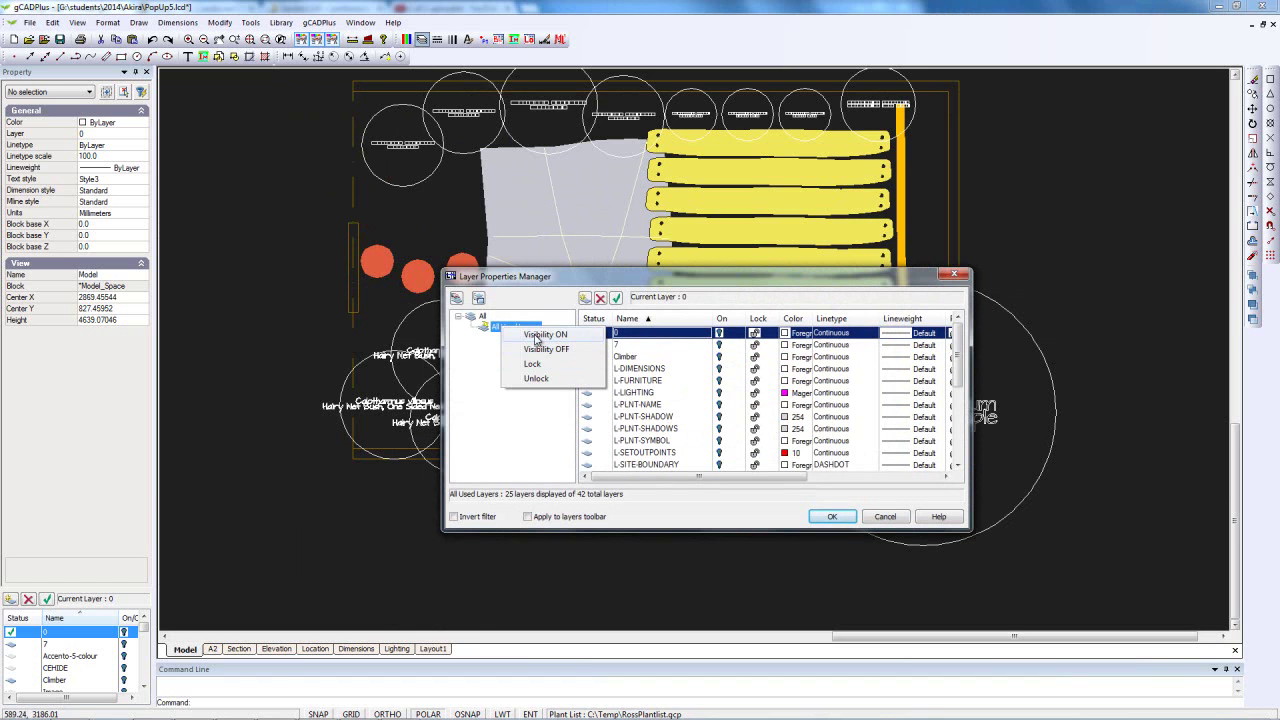
click(540, 335)
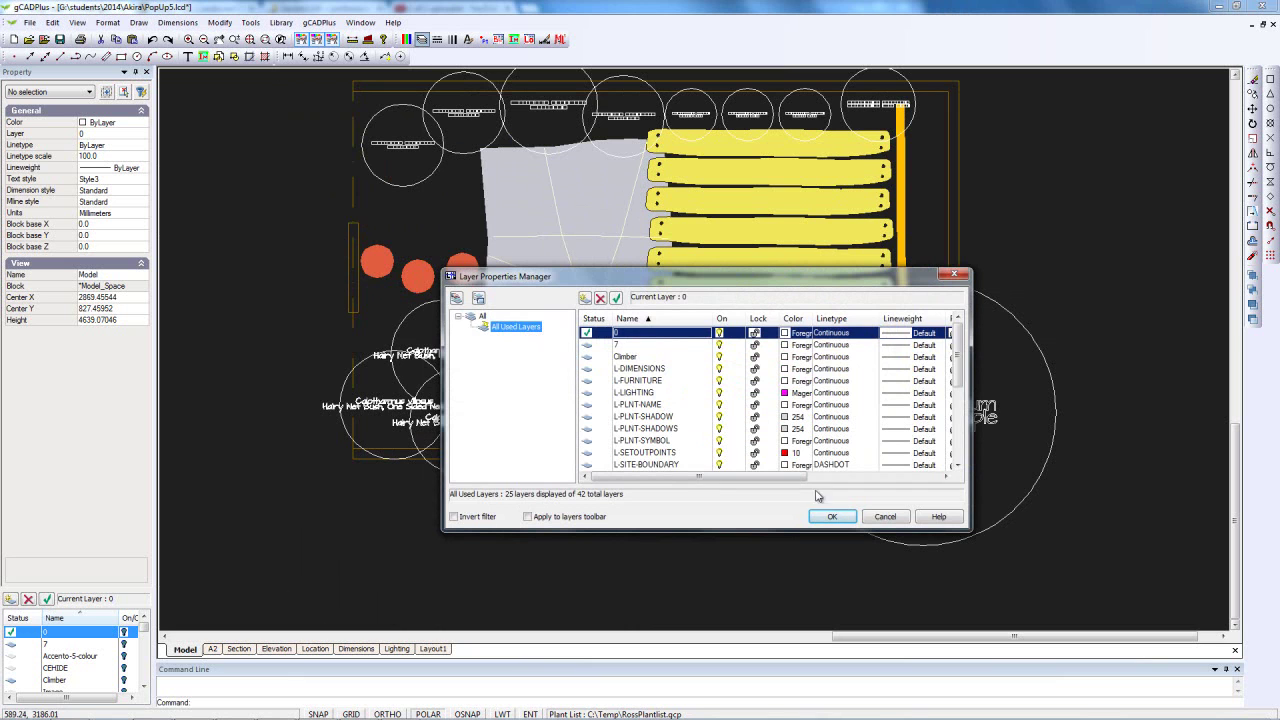
drag(957, 380, 957, 400)
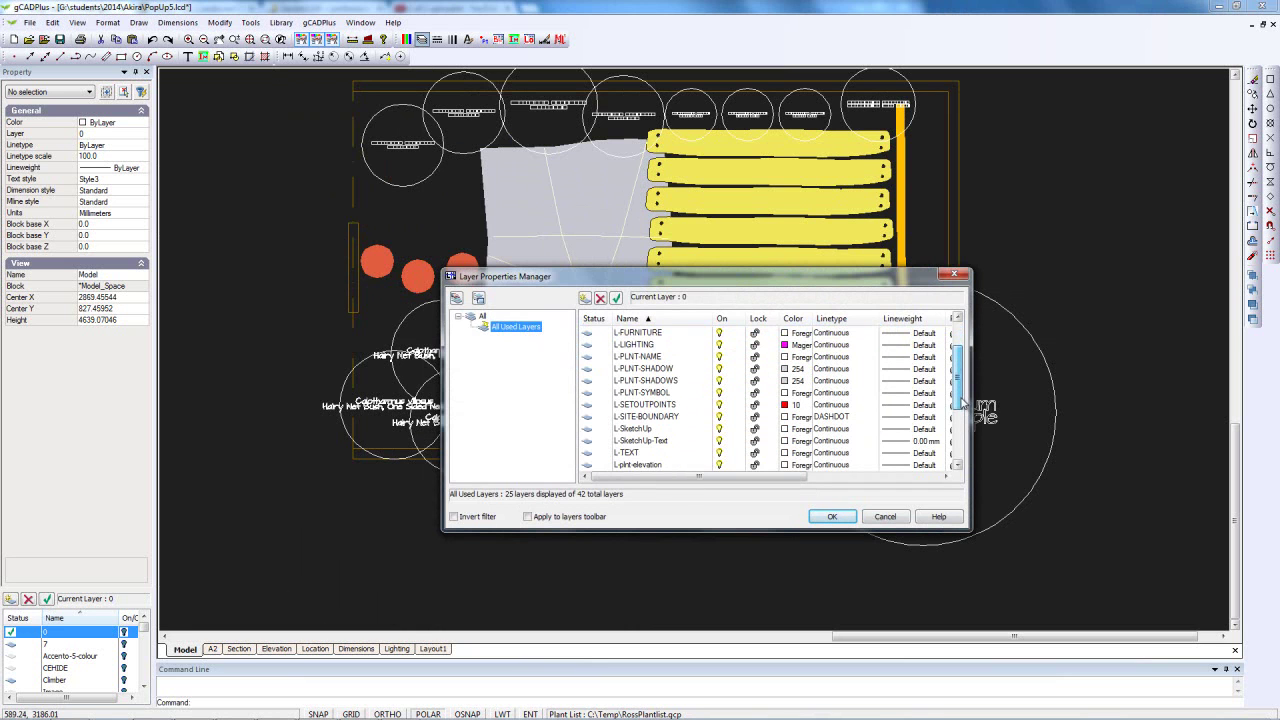
click(719, 429)
click(720, 444)
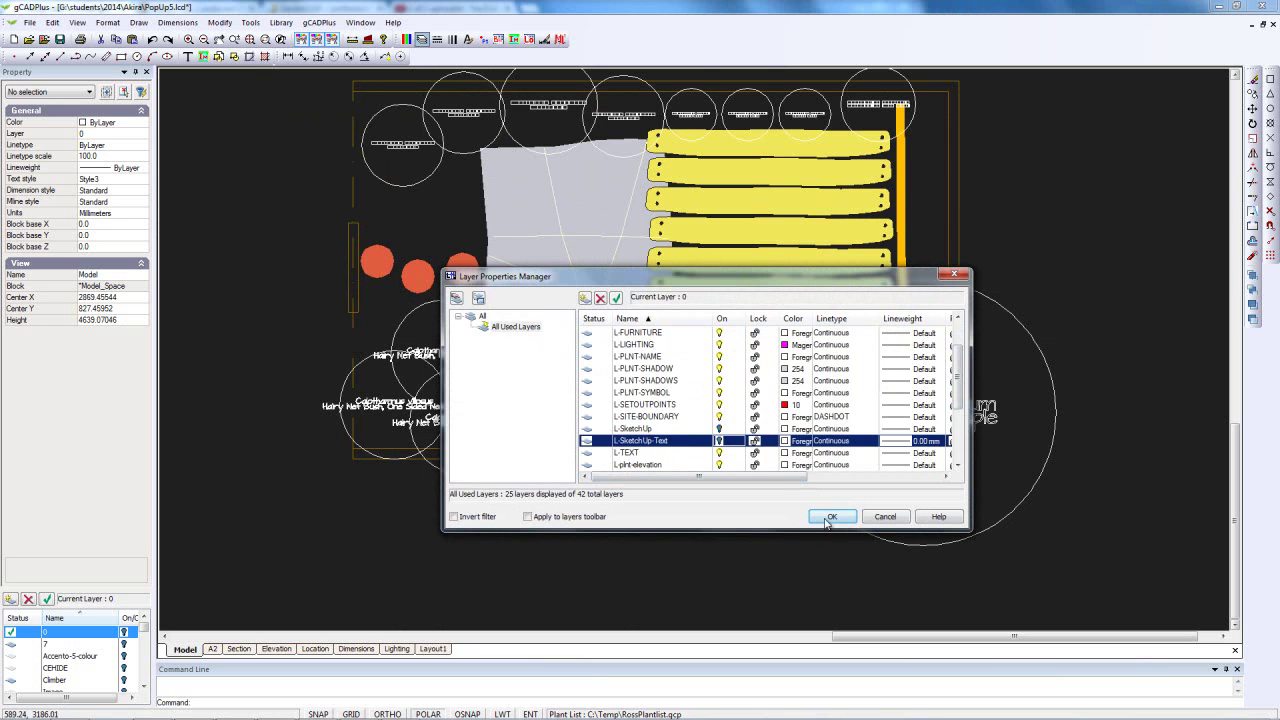
click(830, 517)
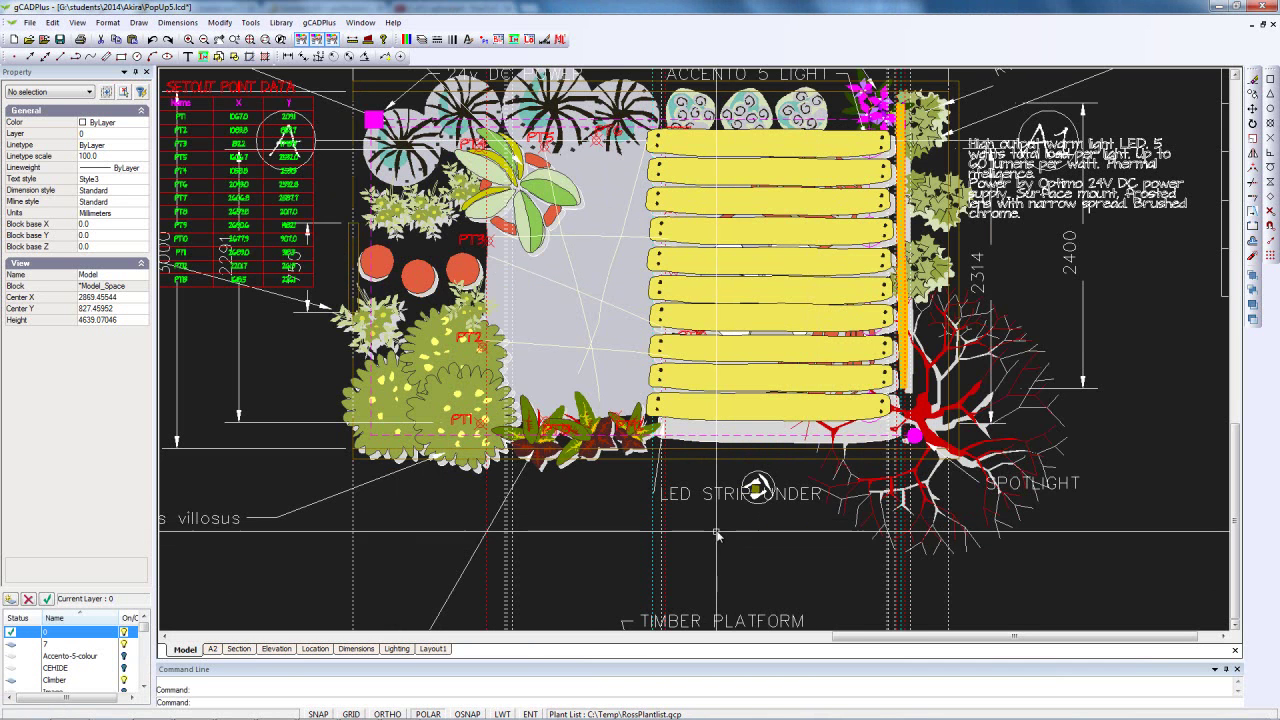
scroll(716, 536, down, 2)
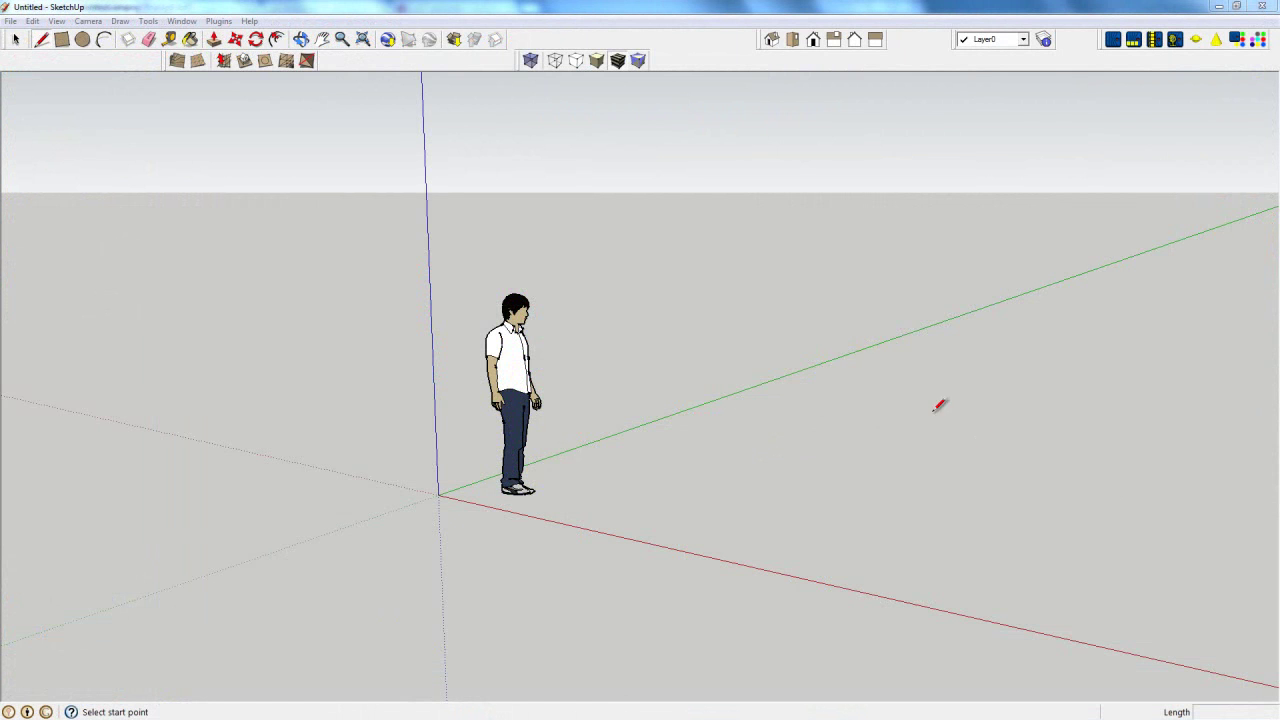
Switch to SketchUp and import the ToSketchUp DXF file from the Temp folder.
click(7, 20)
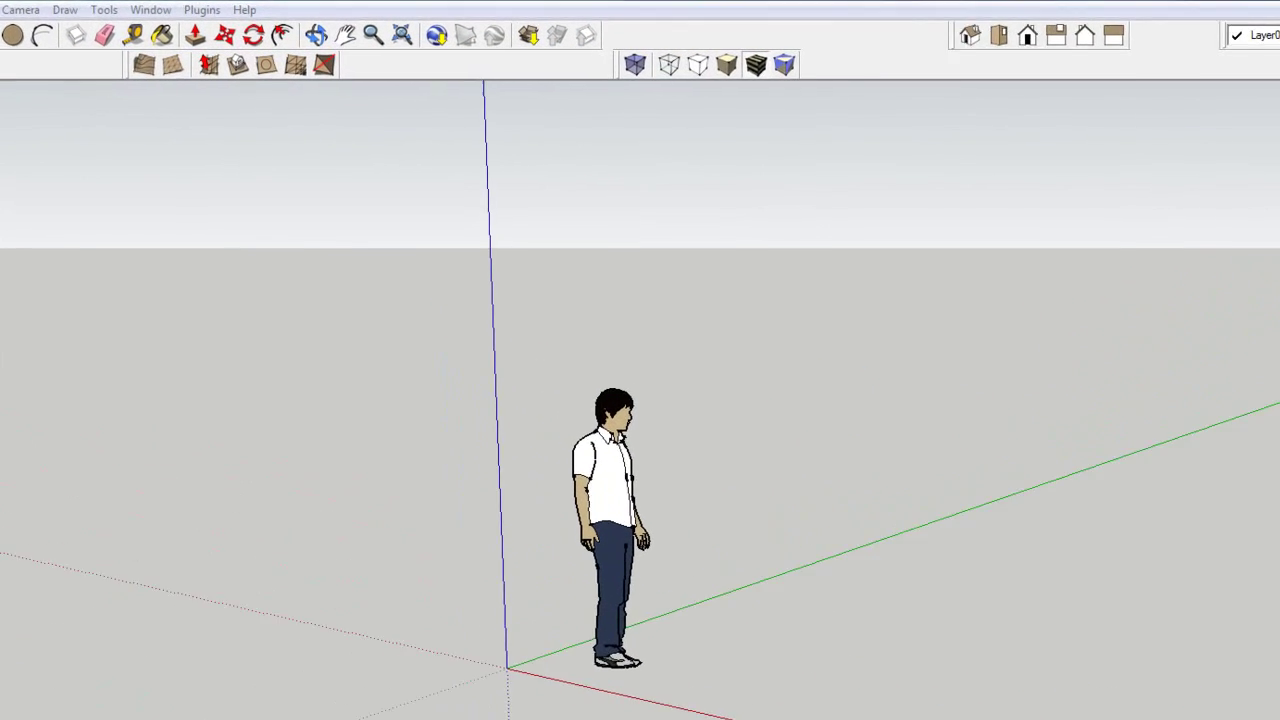
click(40, 266)
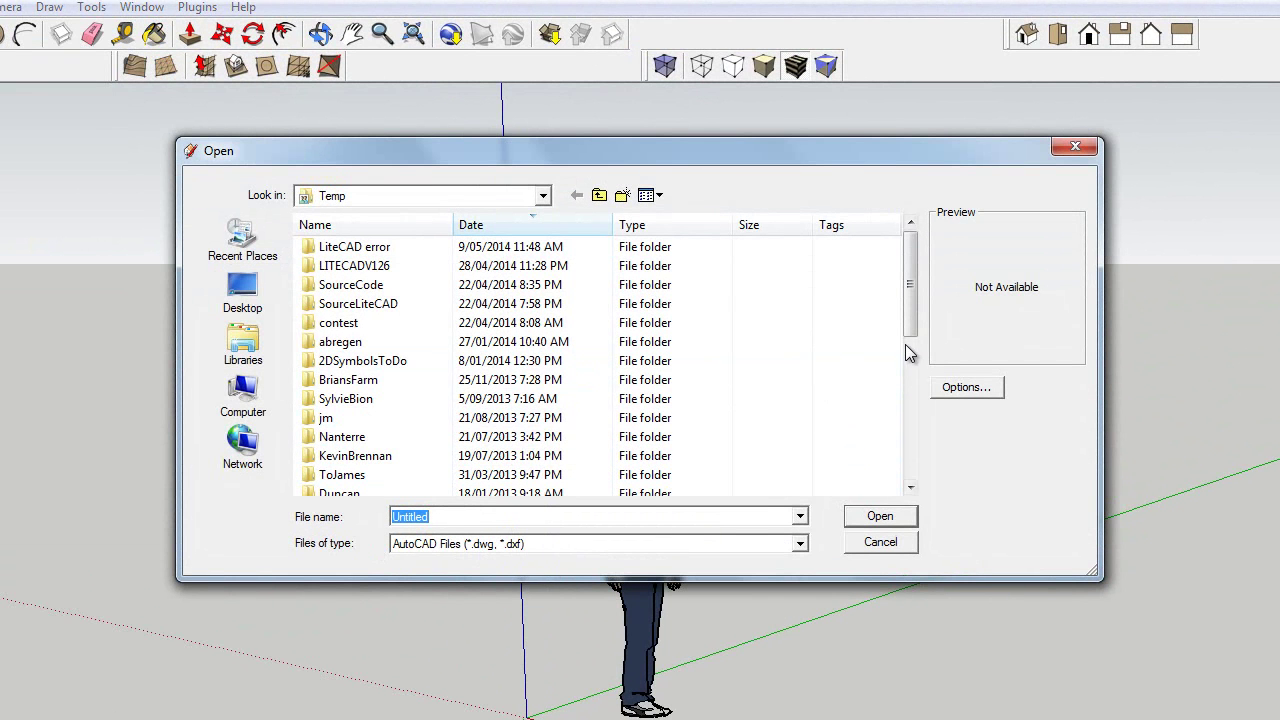
drag(907, 333, 907, 373)
click(340, 456)
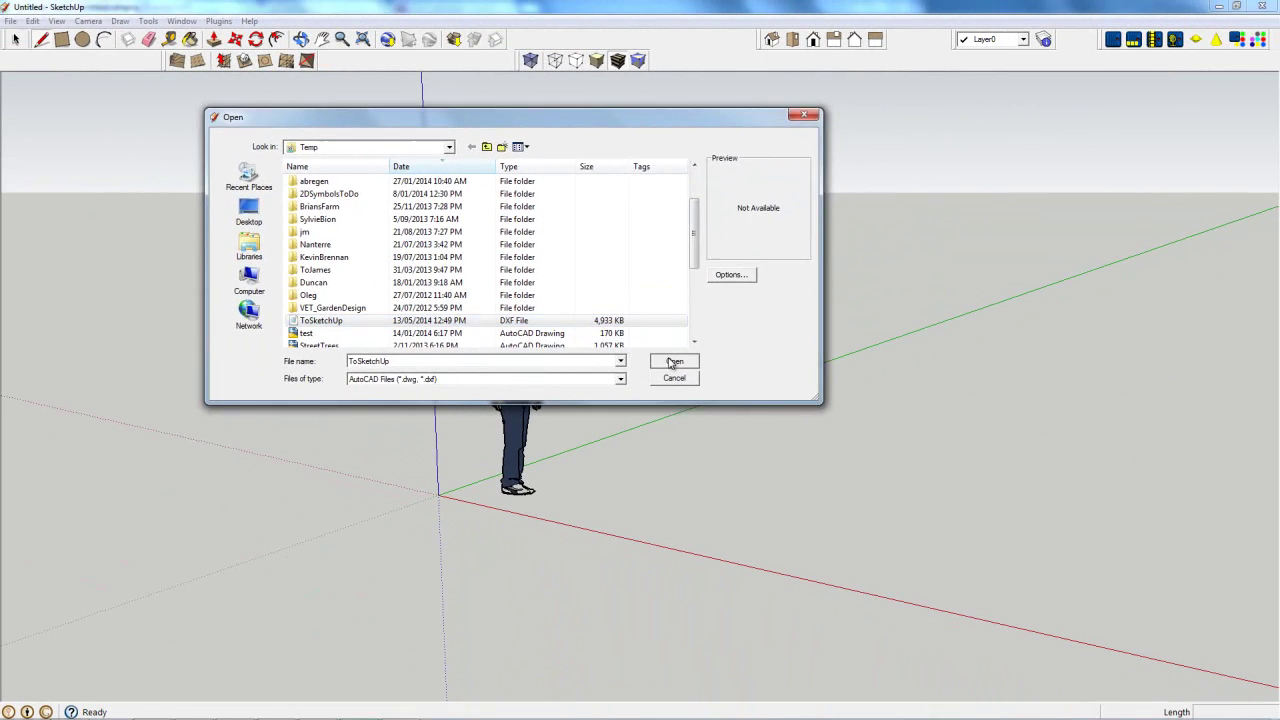
click(673, 362)
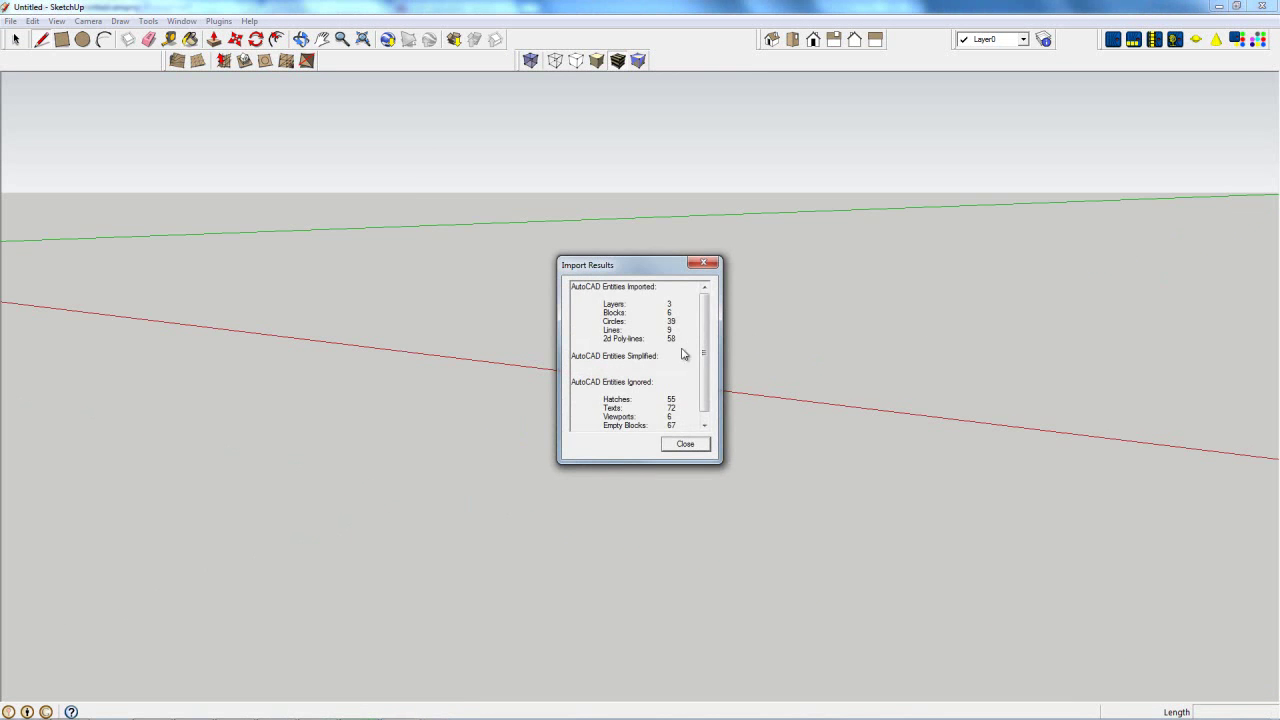
click(685, 443)
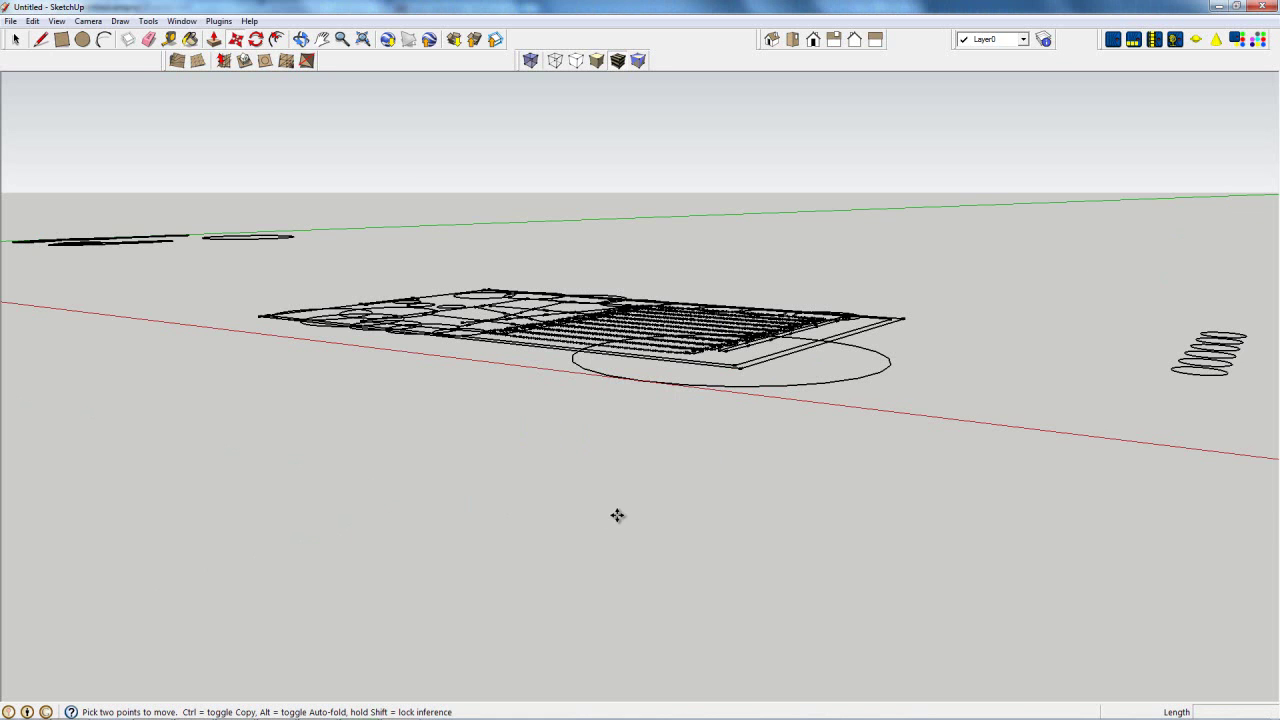
Draw a rectangle about 83 by 750 mm over the narrow low-picket outline on the plan's boundary, beside the three small circles.
click(69, 60)
drag(232, 430, 195, 630)
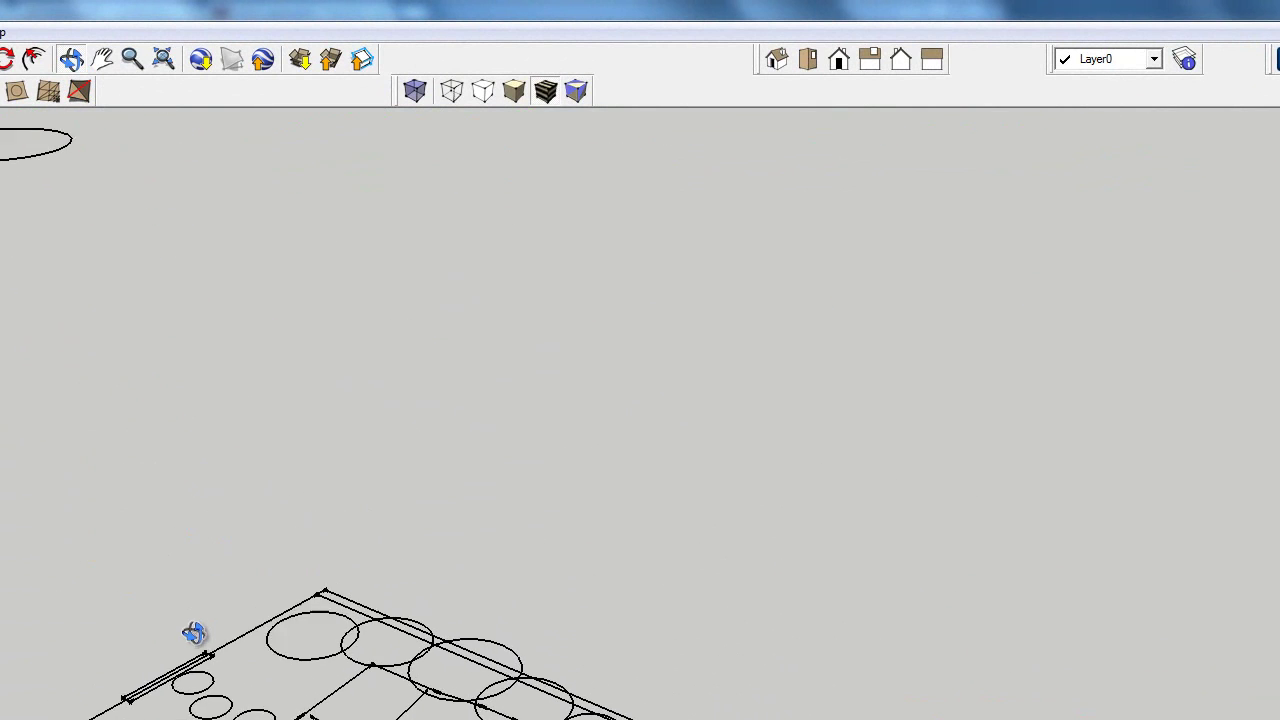
click(102, 60)
drag(309, 454, 200, 297)
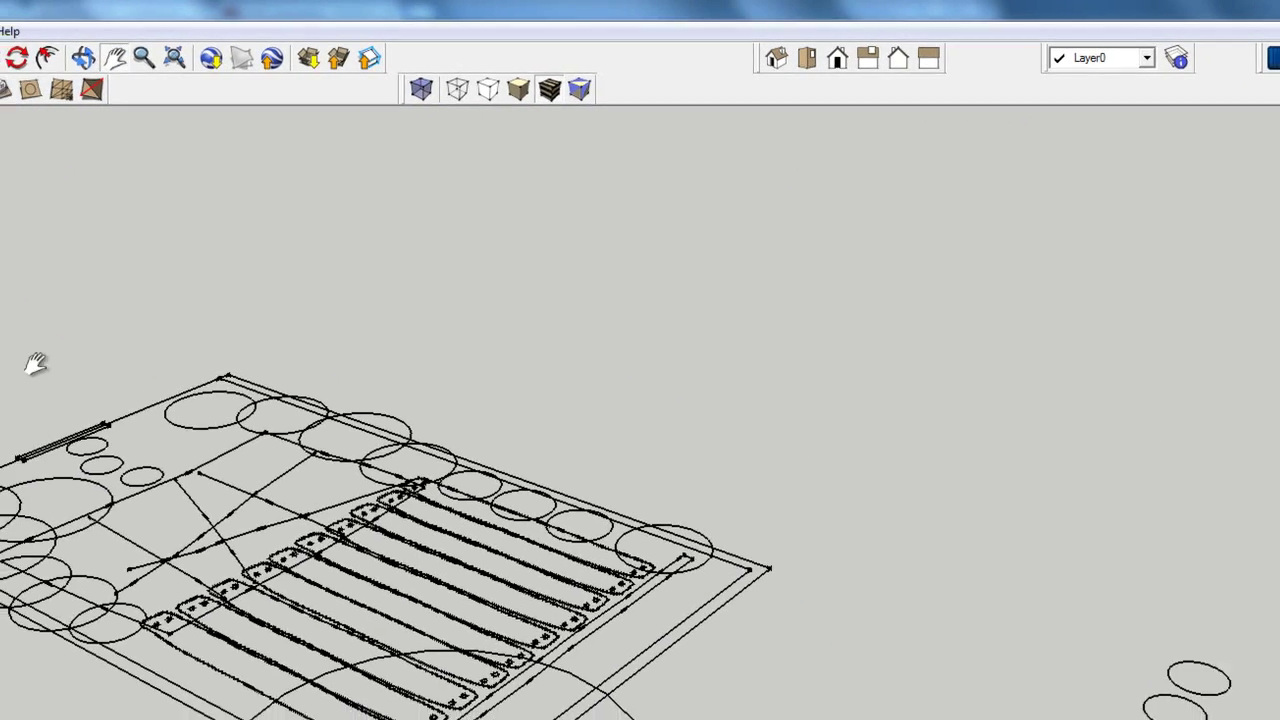
scroll(67, 432, up, 4)
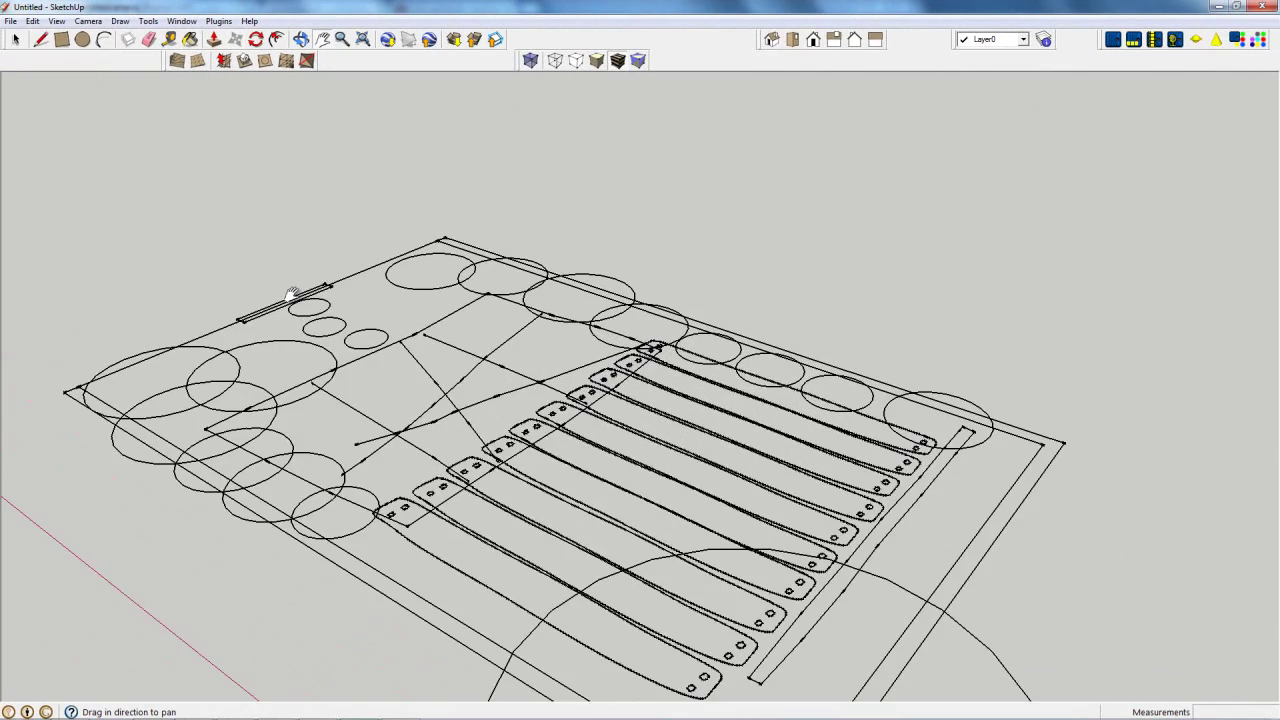
scroll(292, 294, up, 2)
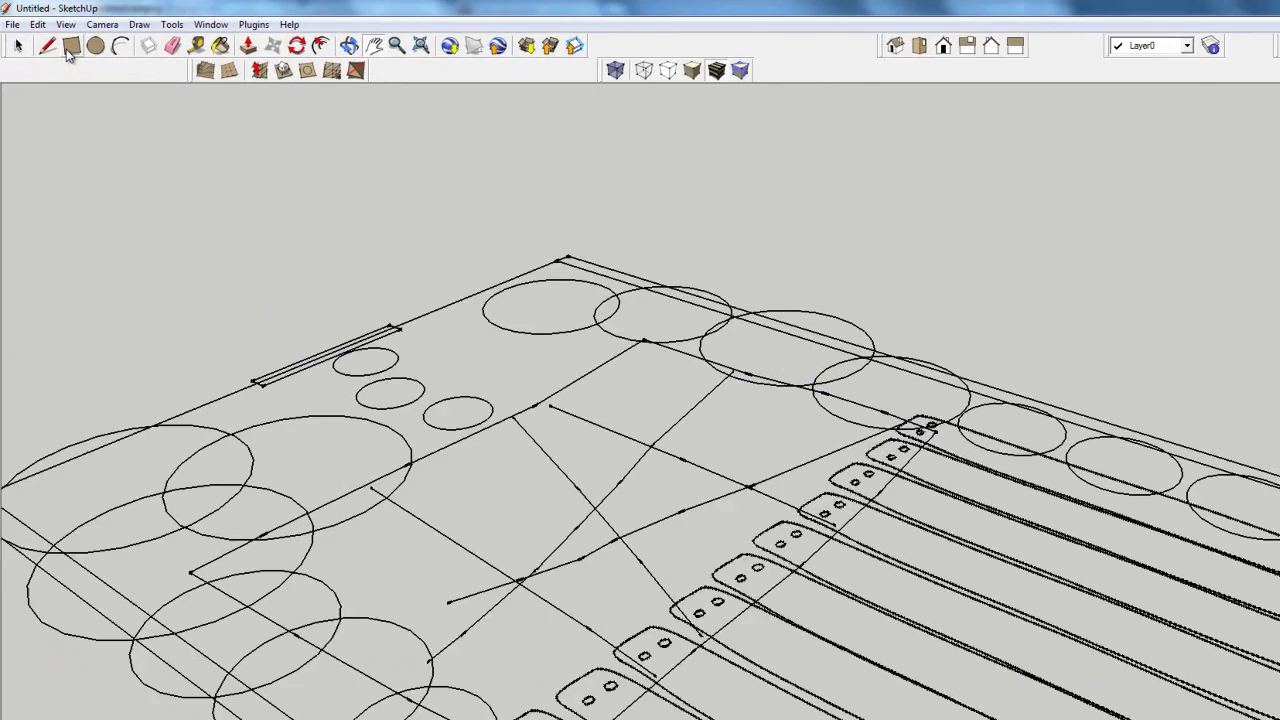
click(71, 46)
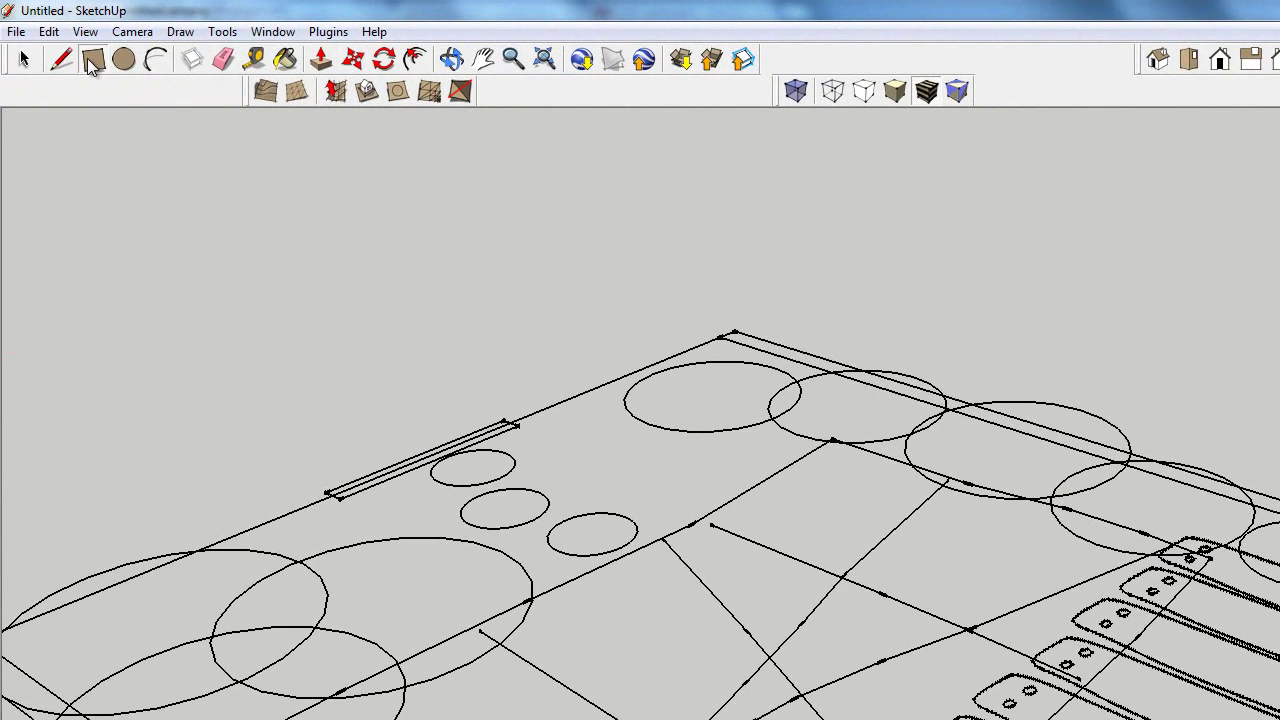
click(338, 497)
click(510, 414)
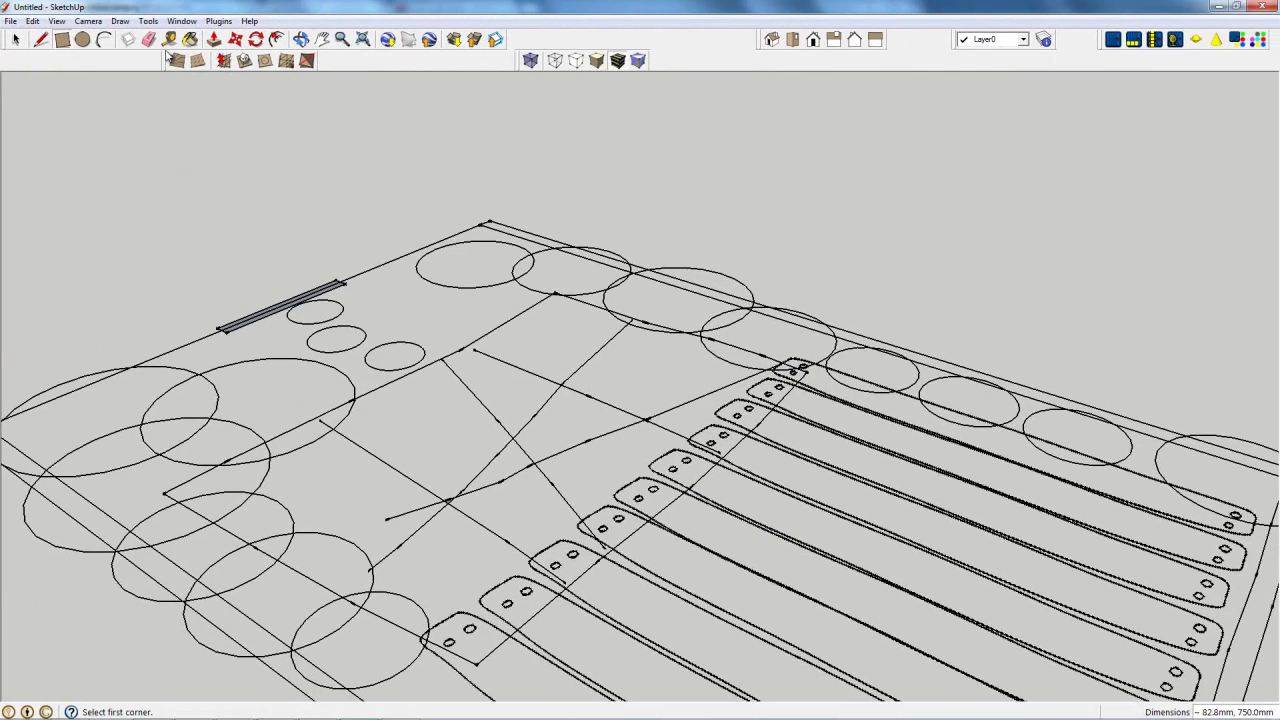
Push/pull the narrow rectangle on the plan's boundary, beside the three small circles, up to a height of 50 mm.
click(215, 40)
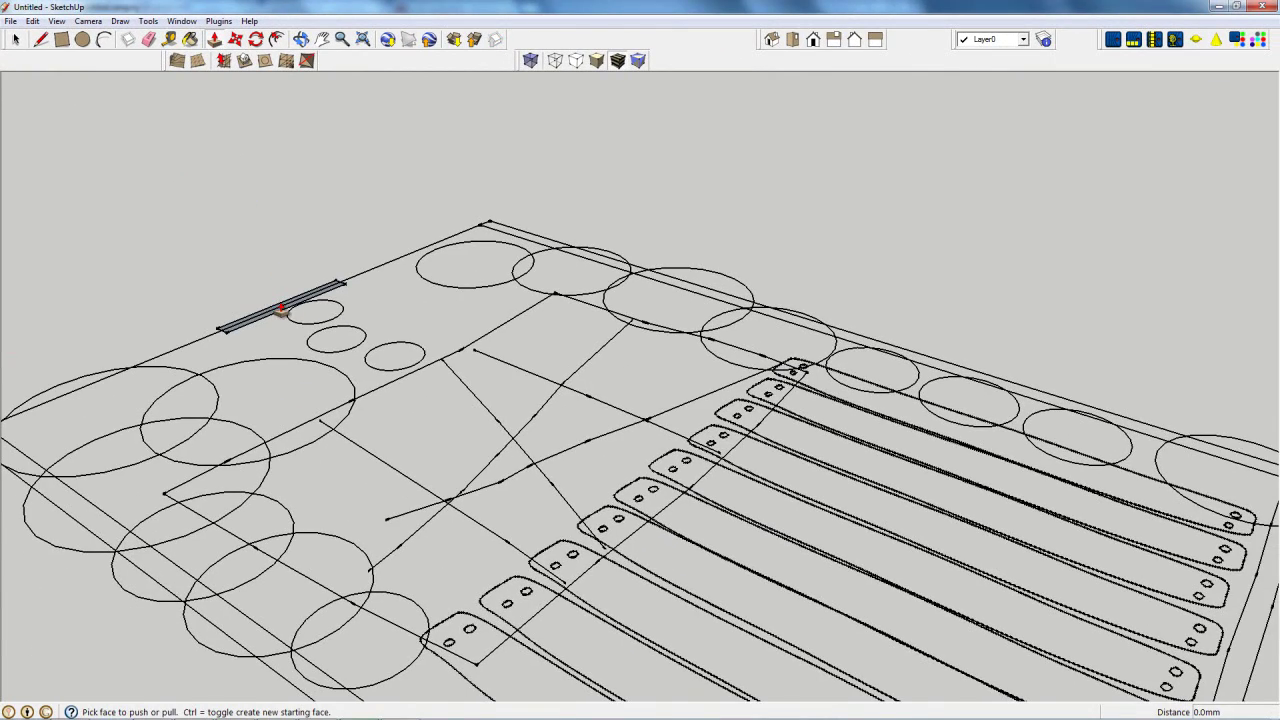
scroll(276, 311, up, 3)
click(274, 315)
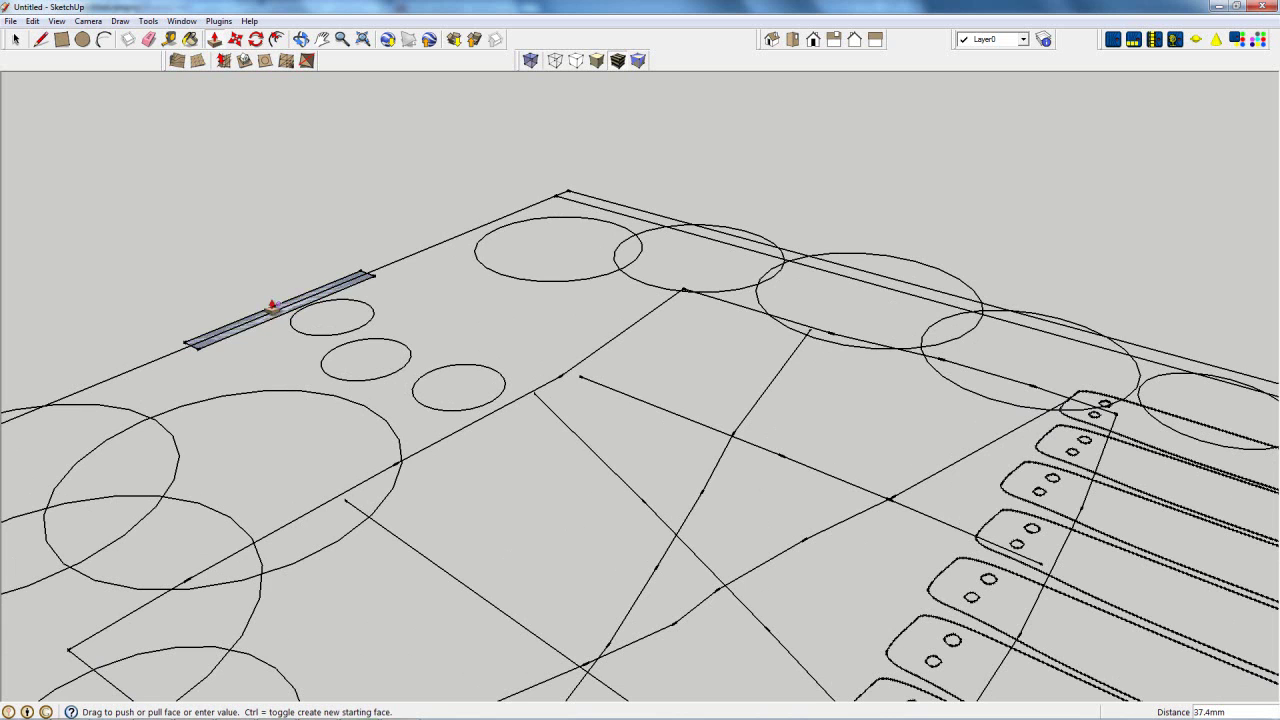
click(283, 296)
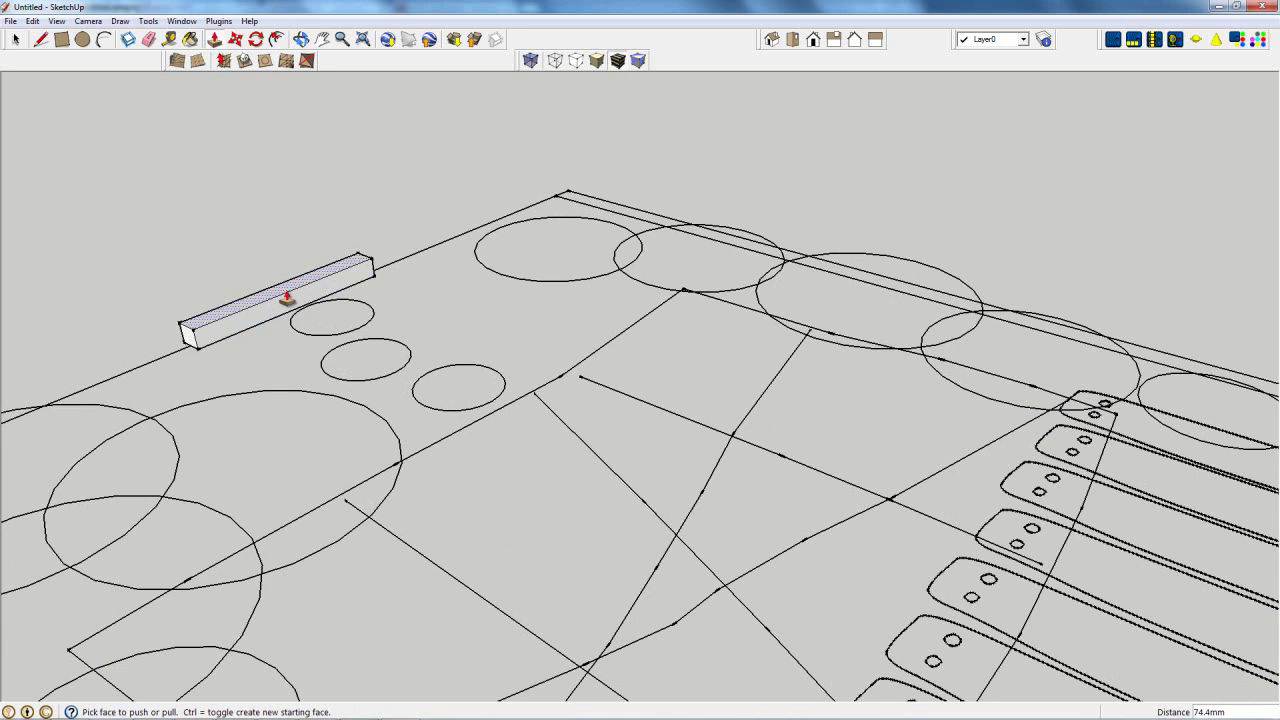
text(50)
key(Return)
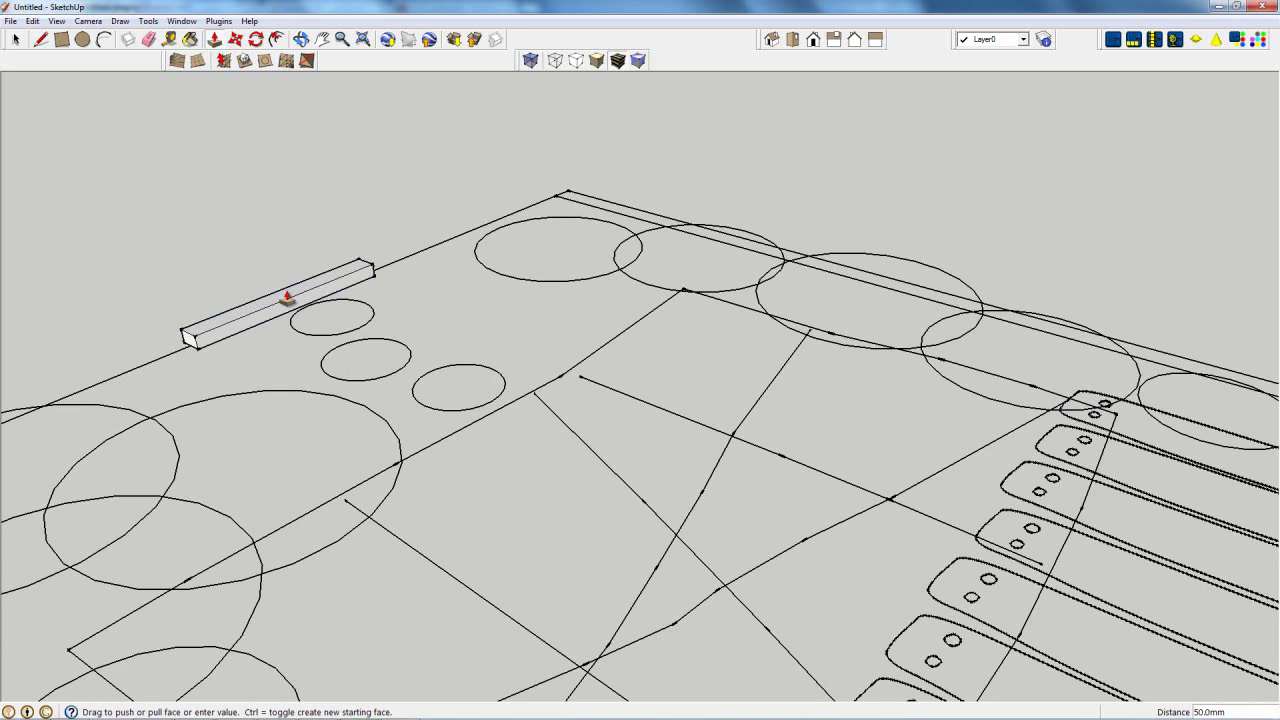
Trace the inner long edge of the narrow strip outline at the plank ends with short connected lines, down to its near corner.
scroll(324, 337, down, 1)
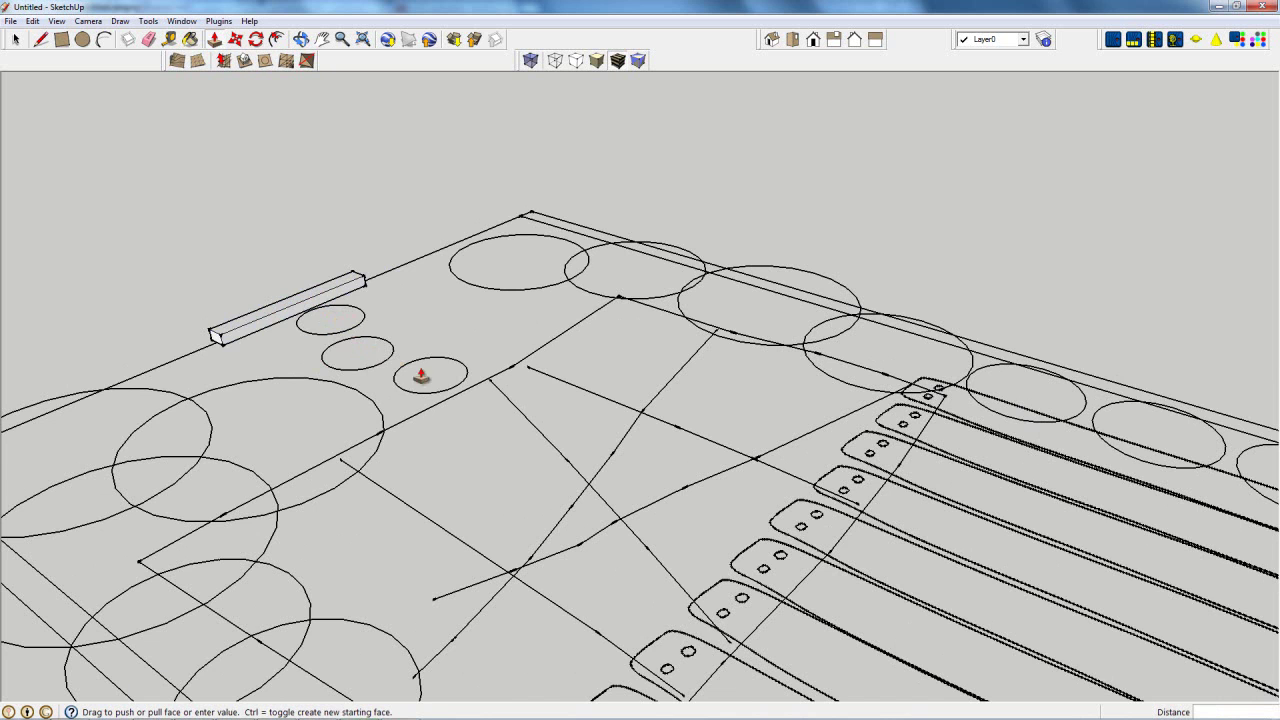
scroll(436, 385, down, 1)
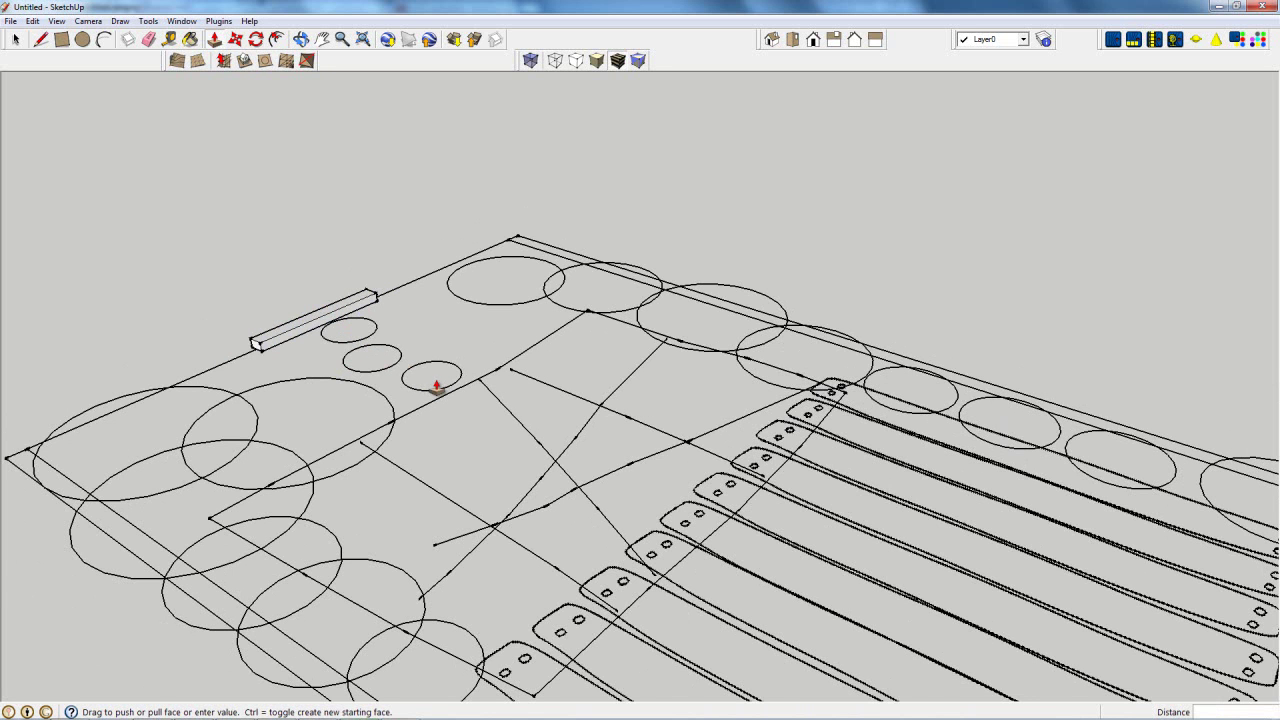
scroll(436, 385, down, 1)
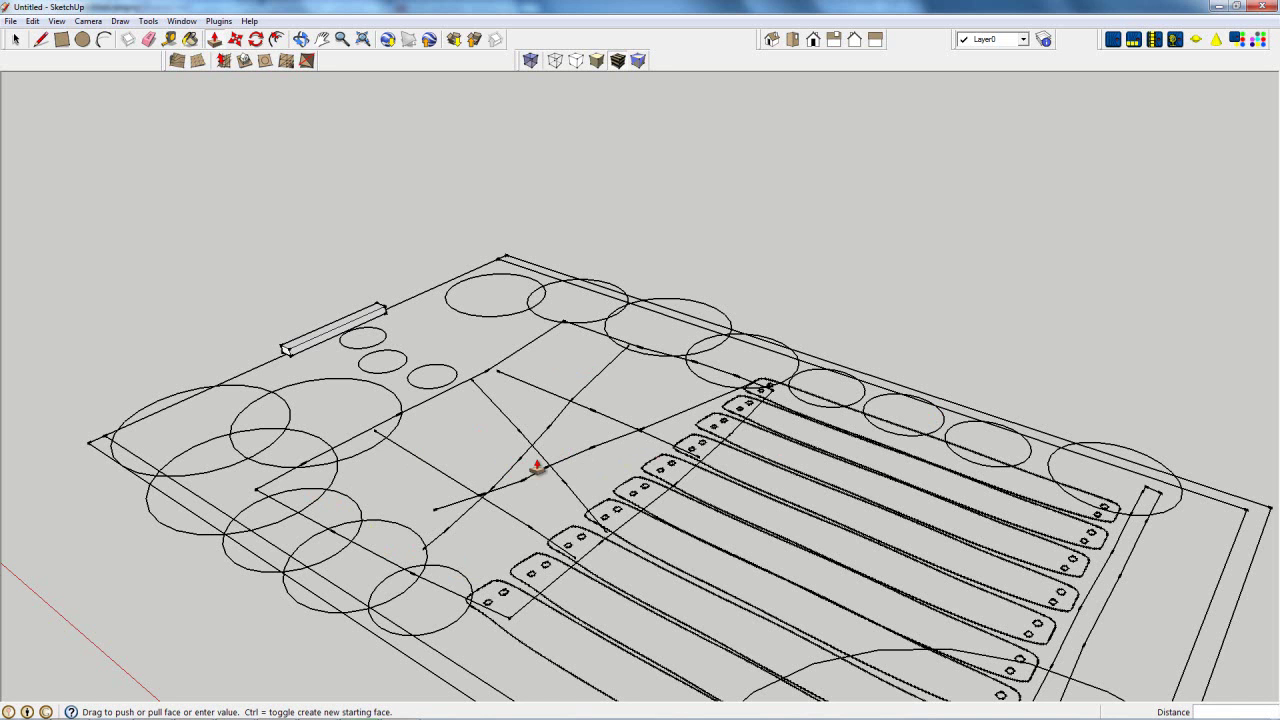
click(322, 39)
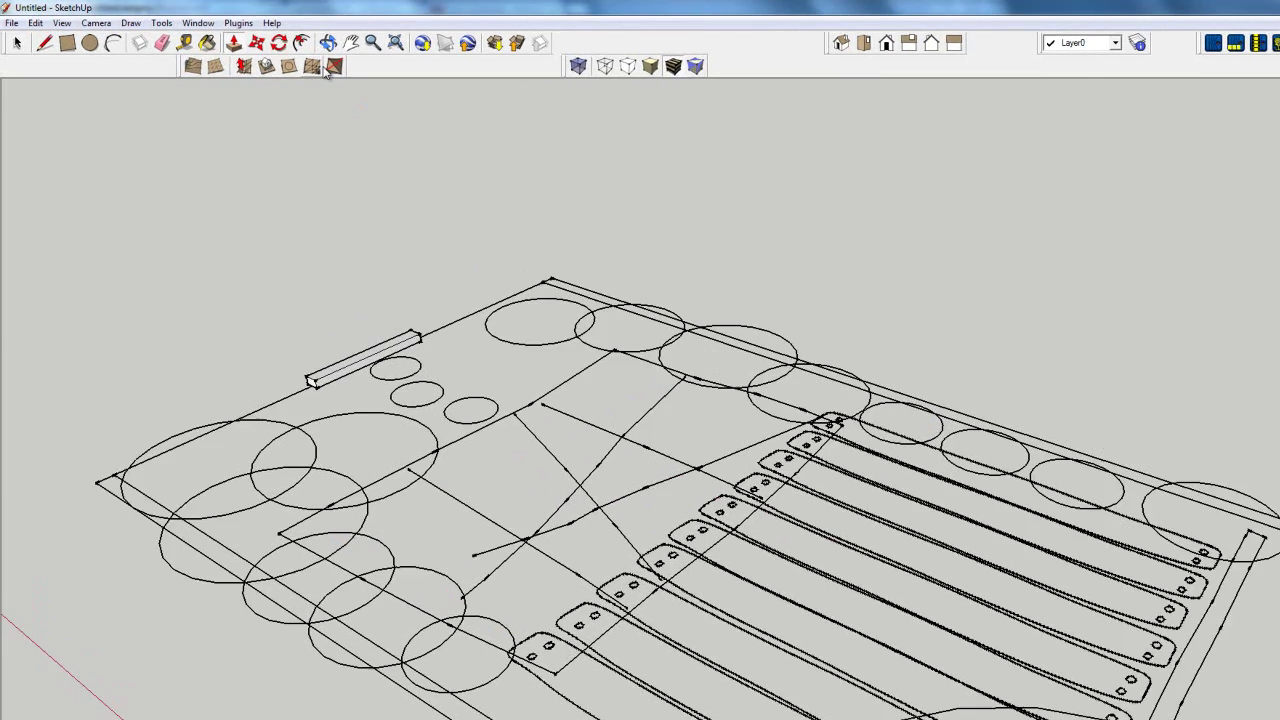
drag(778, 568, 534, 406)
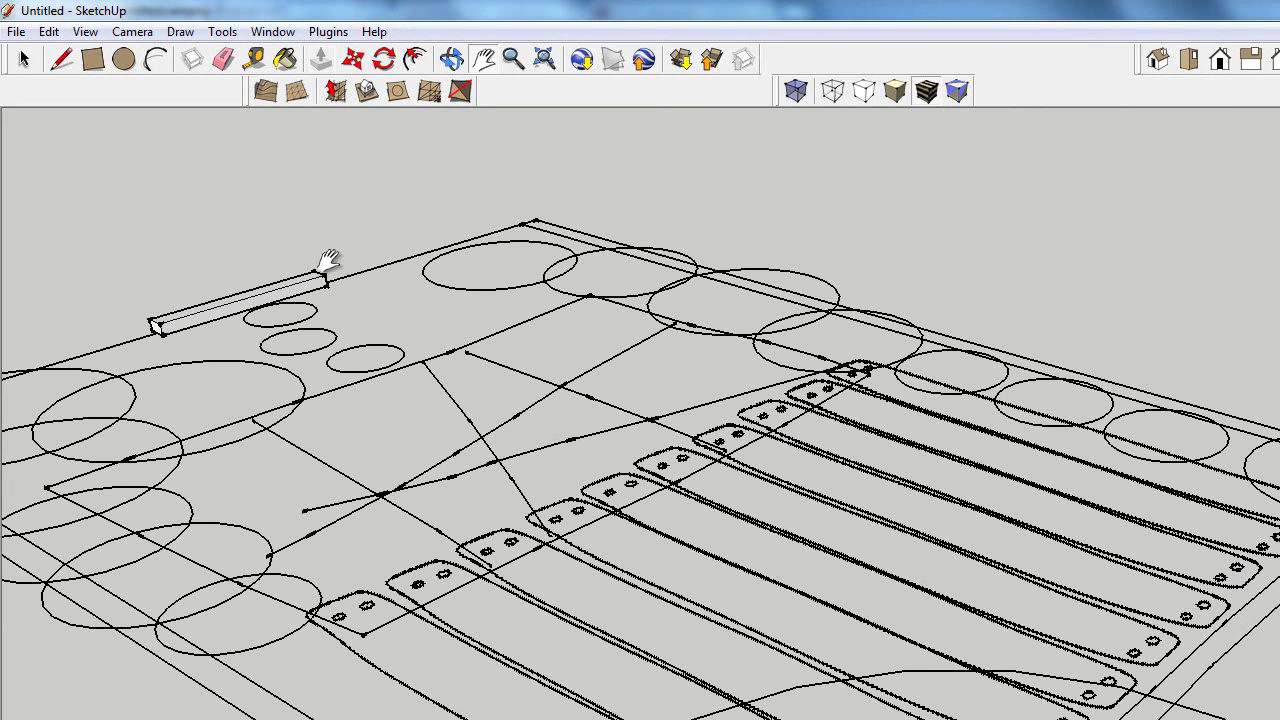
click(61, 59)
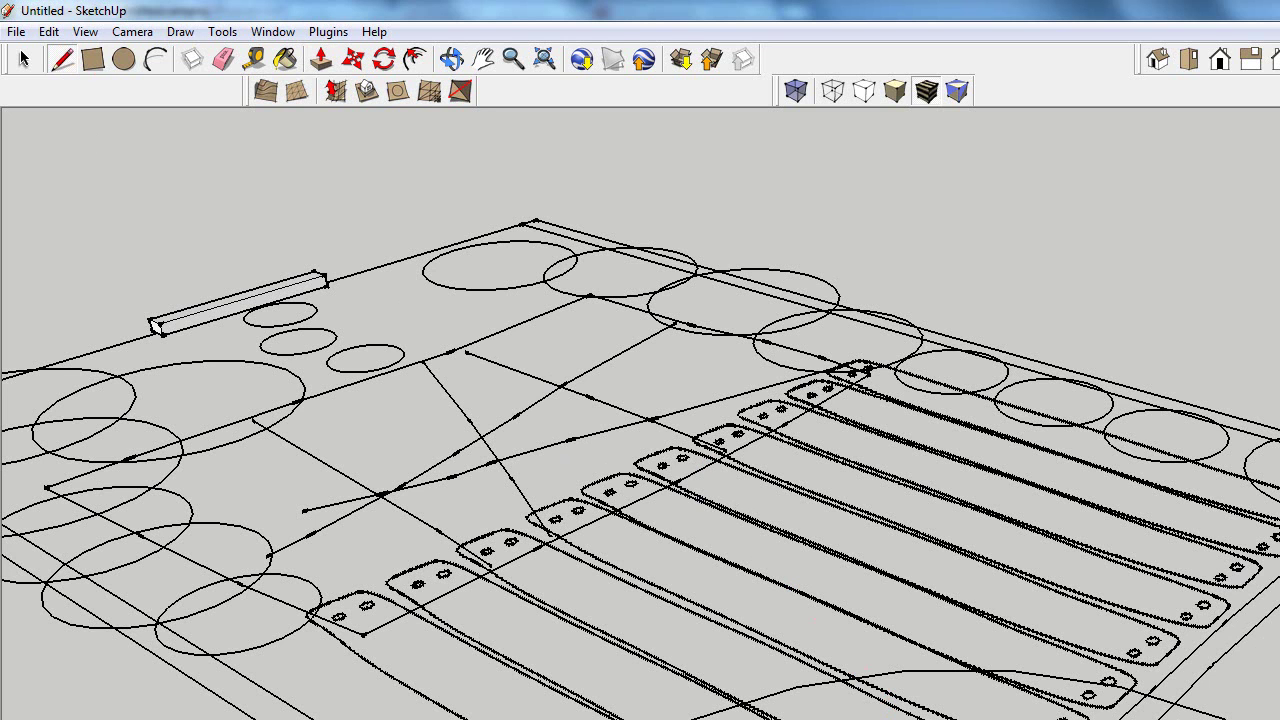
click(1141, 344)
click(683, 178)
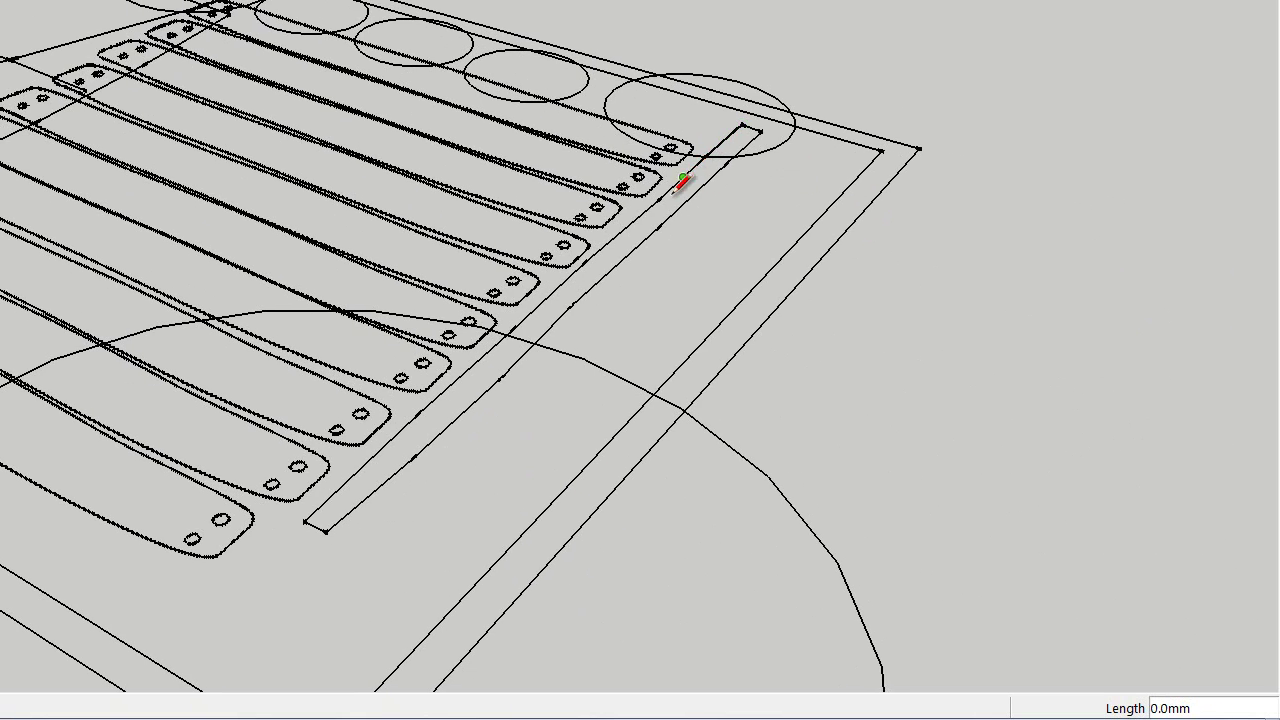
click(622, 230)
click(585, 263)
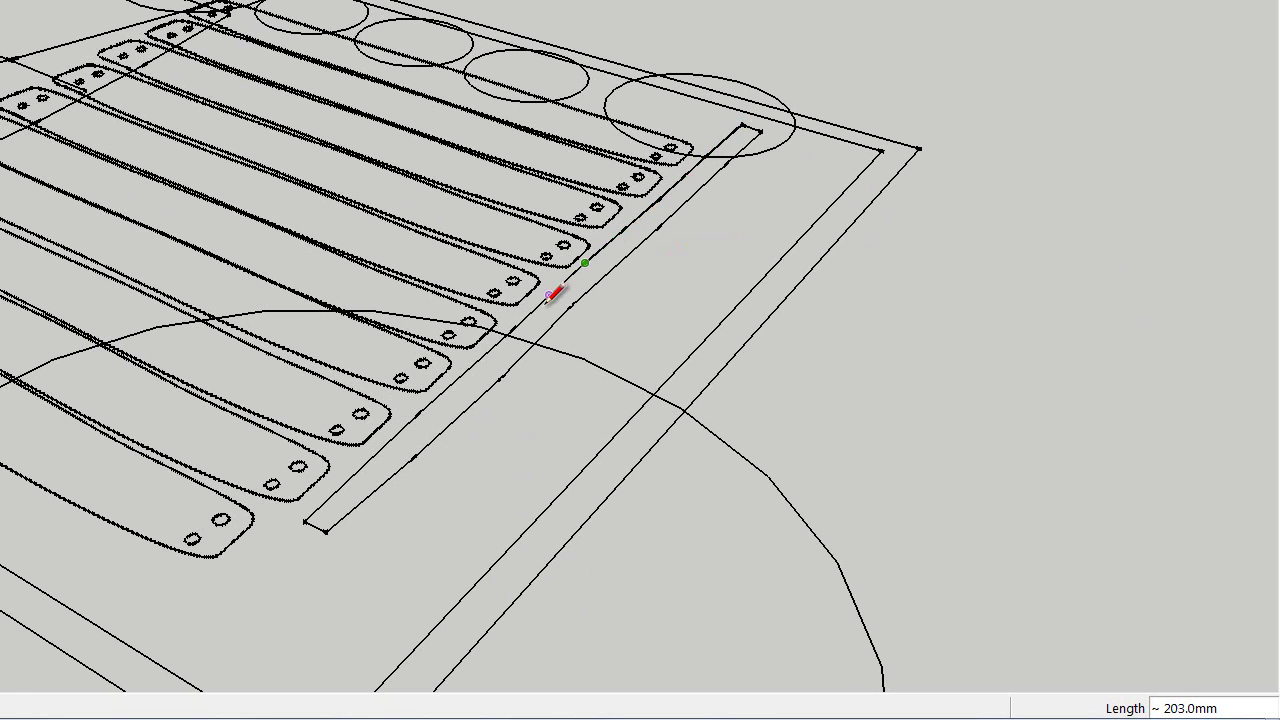
click(487, 352)
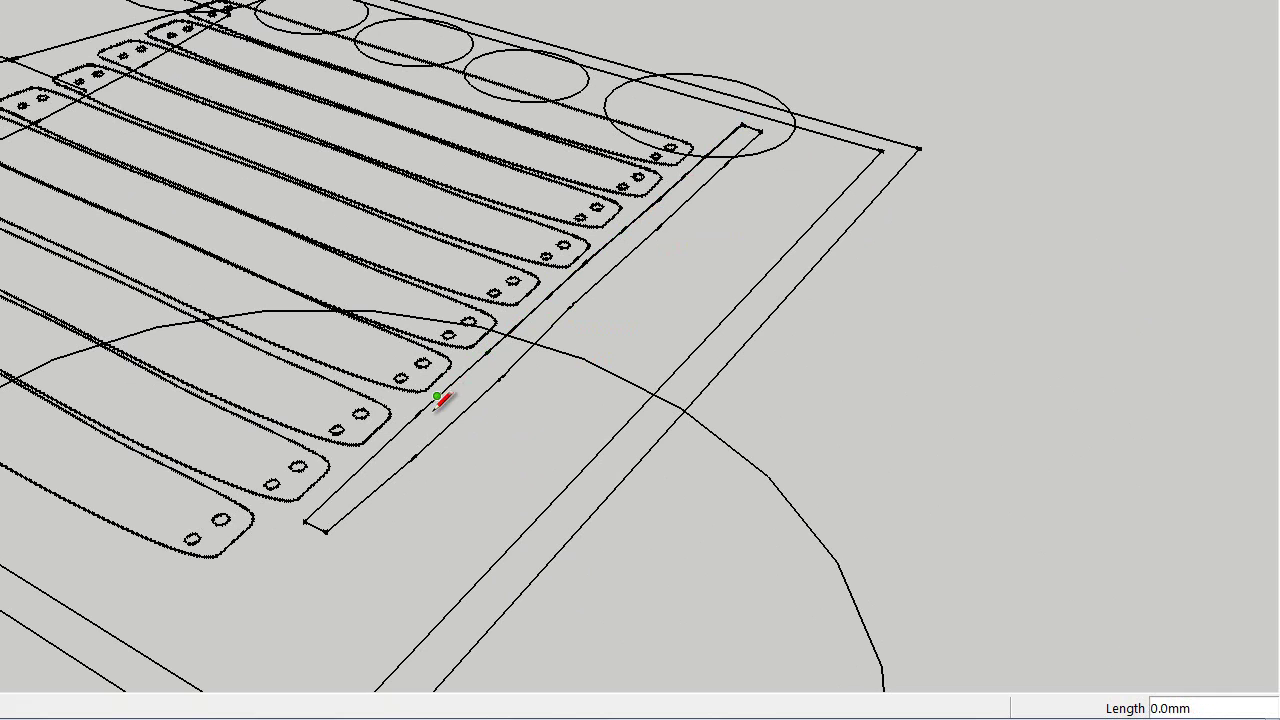
click(400, 431)
click(367, 462)
click(325, 500)
click(304, 520)
Trace the strip's near short end, outer long edge and far short end with connected lines to close it into a face.
click(325, 532)
click(390, 477)
click(459, 416)
click(507, 371)
click(576, 308)
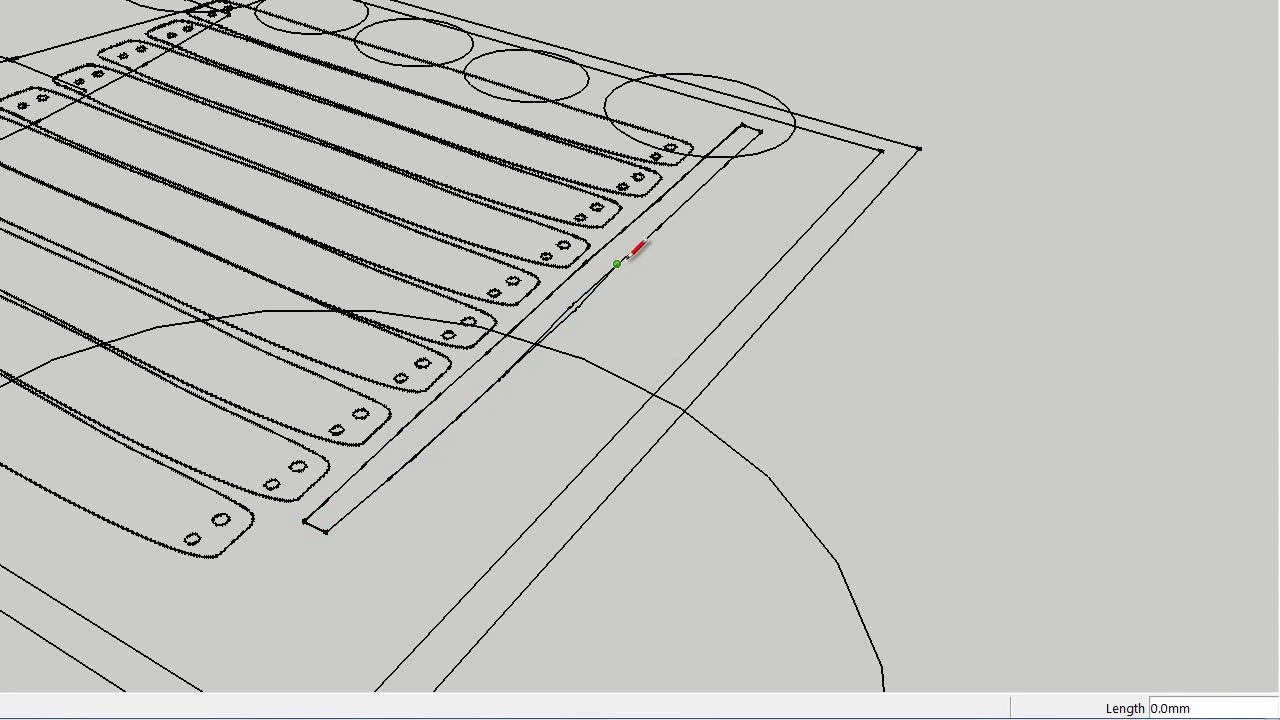
click(694, 193)
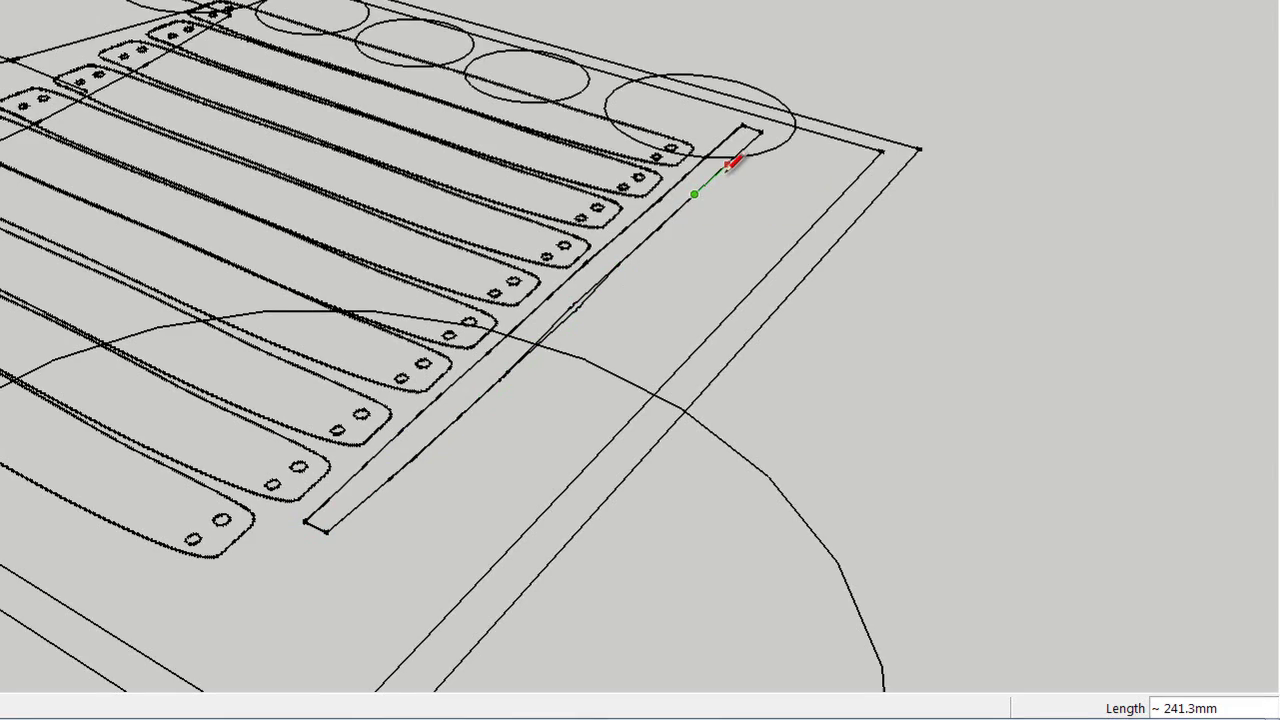
click(727, 169)
scroll(727, 169, up, 2)
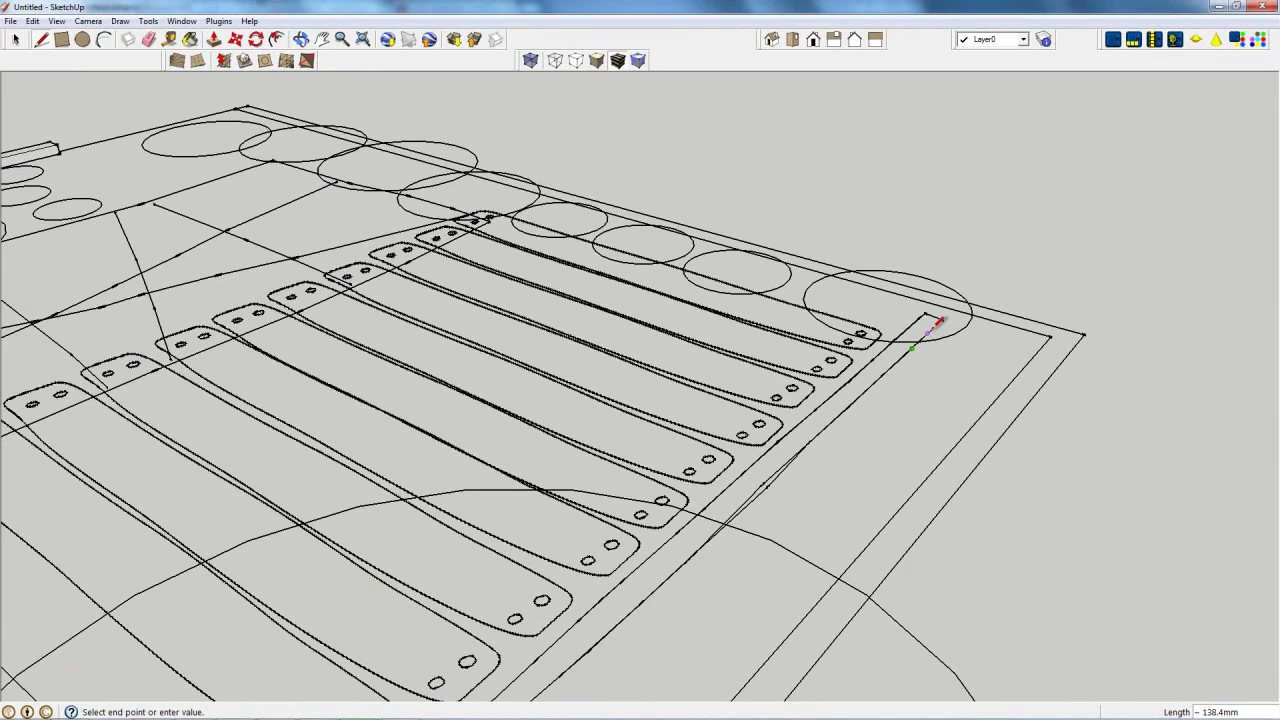
click(925, 317)
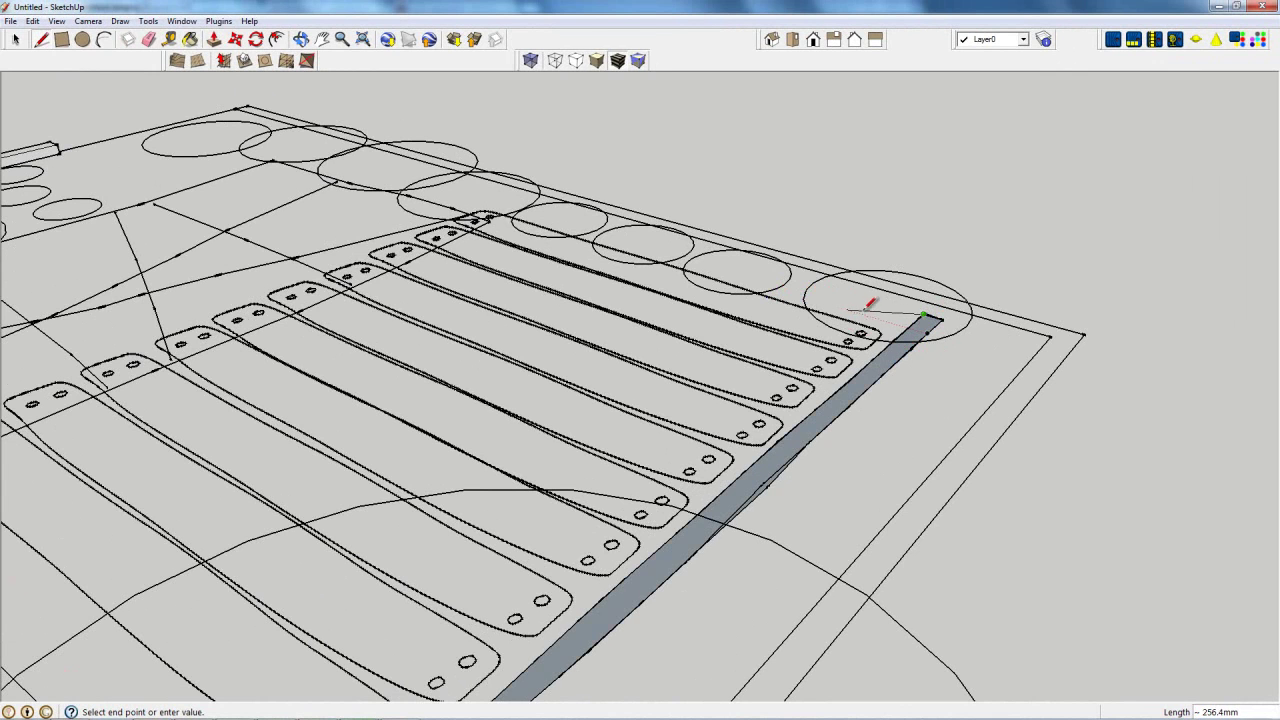
click(15, 39)
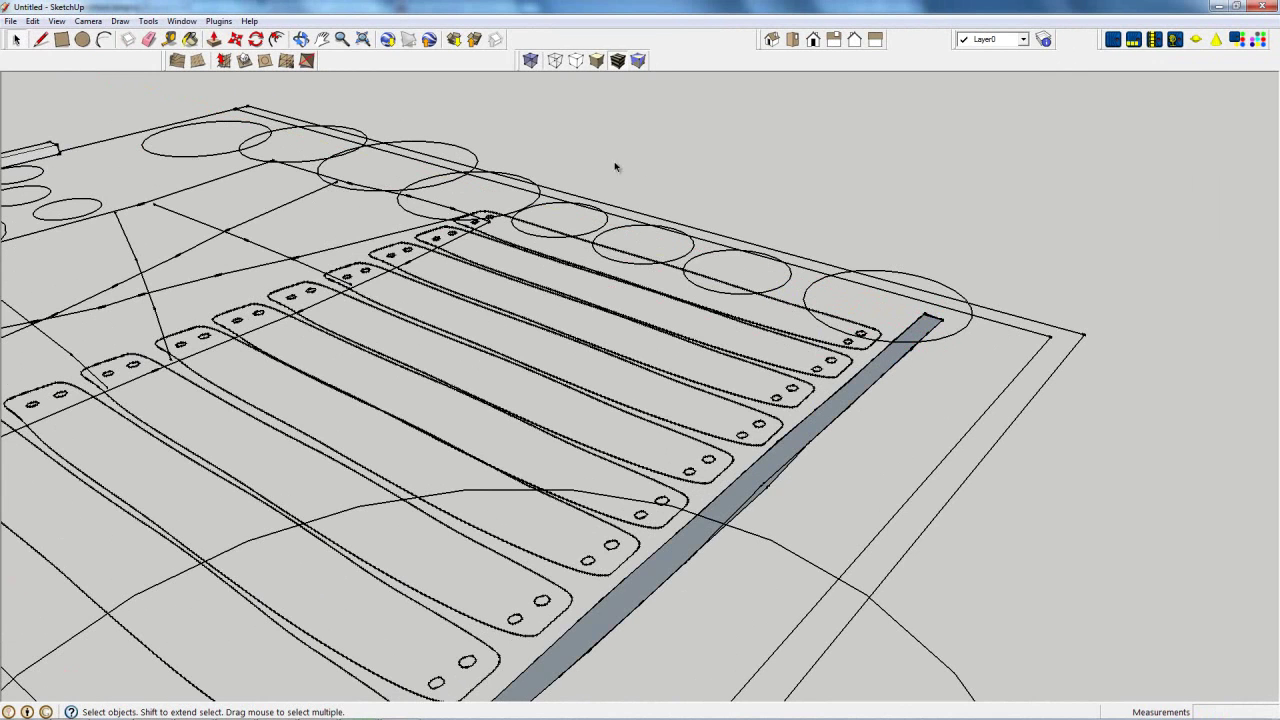
Push/pull the long strip face at the plank ends up into a wall 1200 mm high.
scroll(672, 287, down, 3)
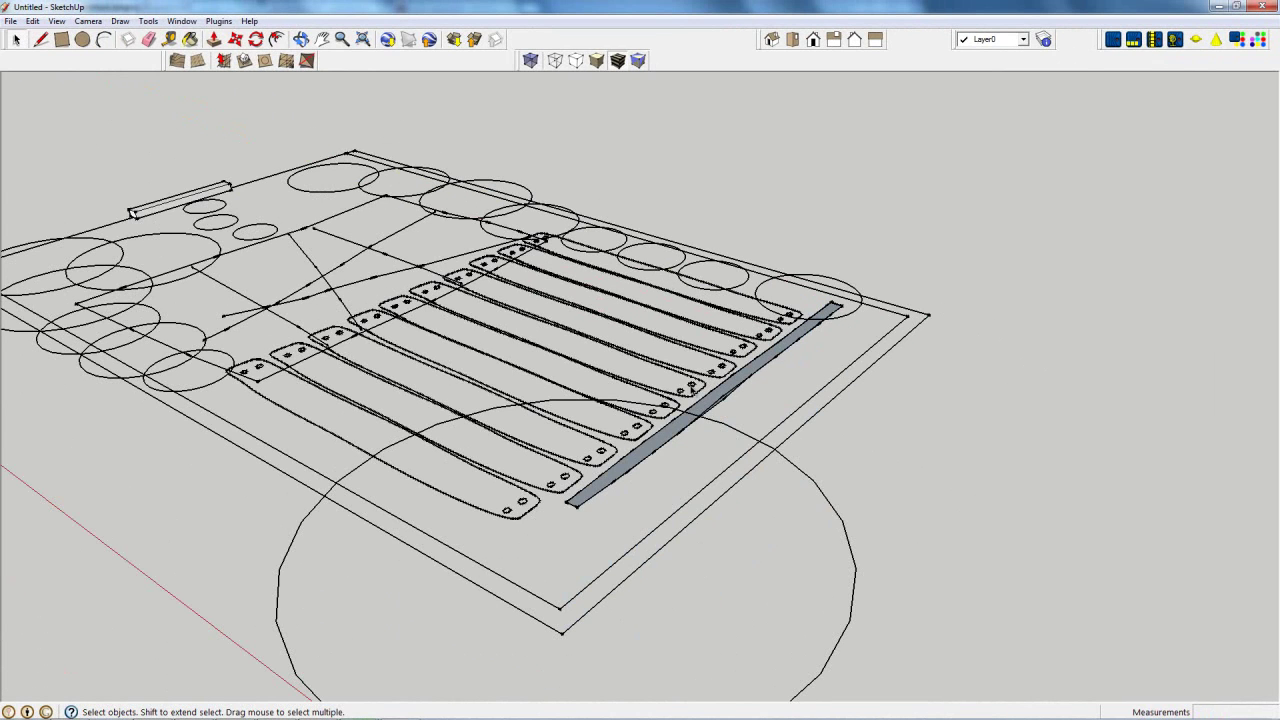
scroll(776, 411, up, 2)
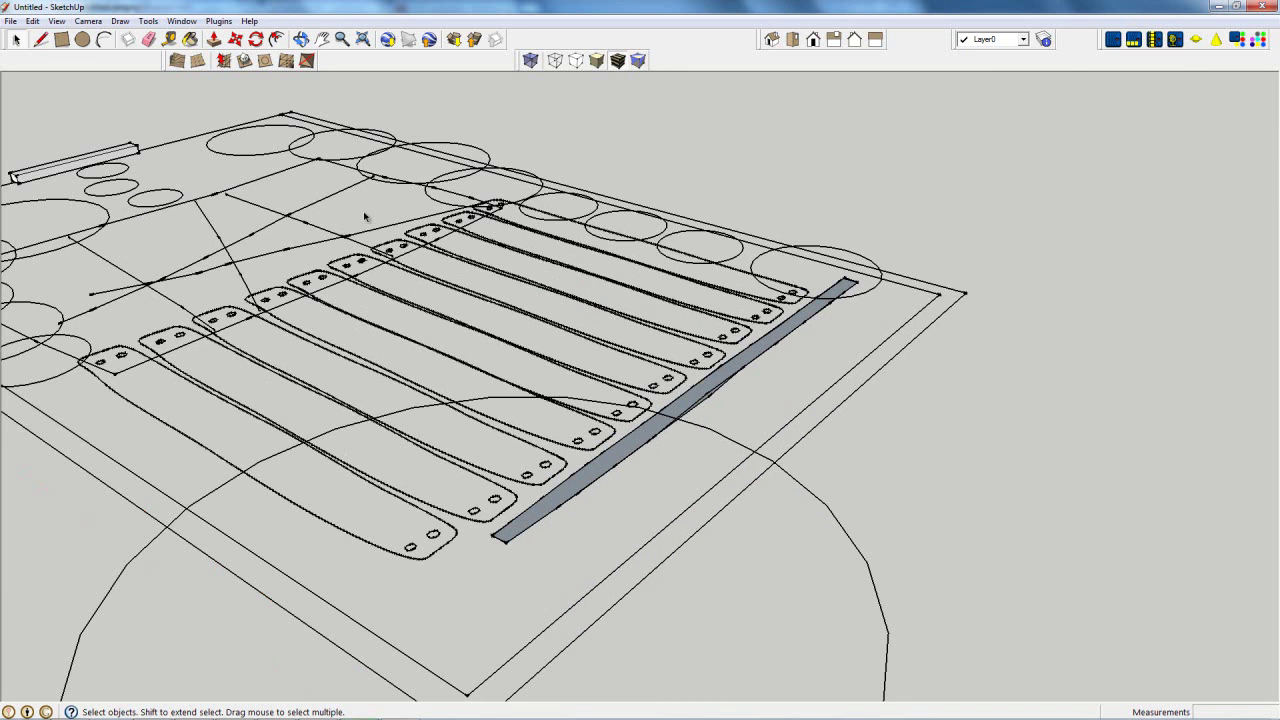
click(214, 40)
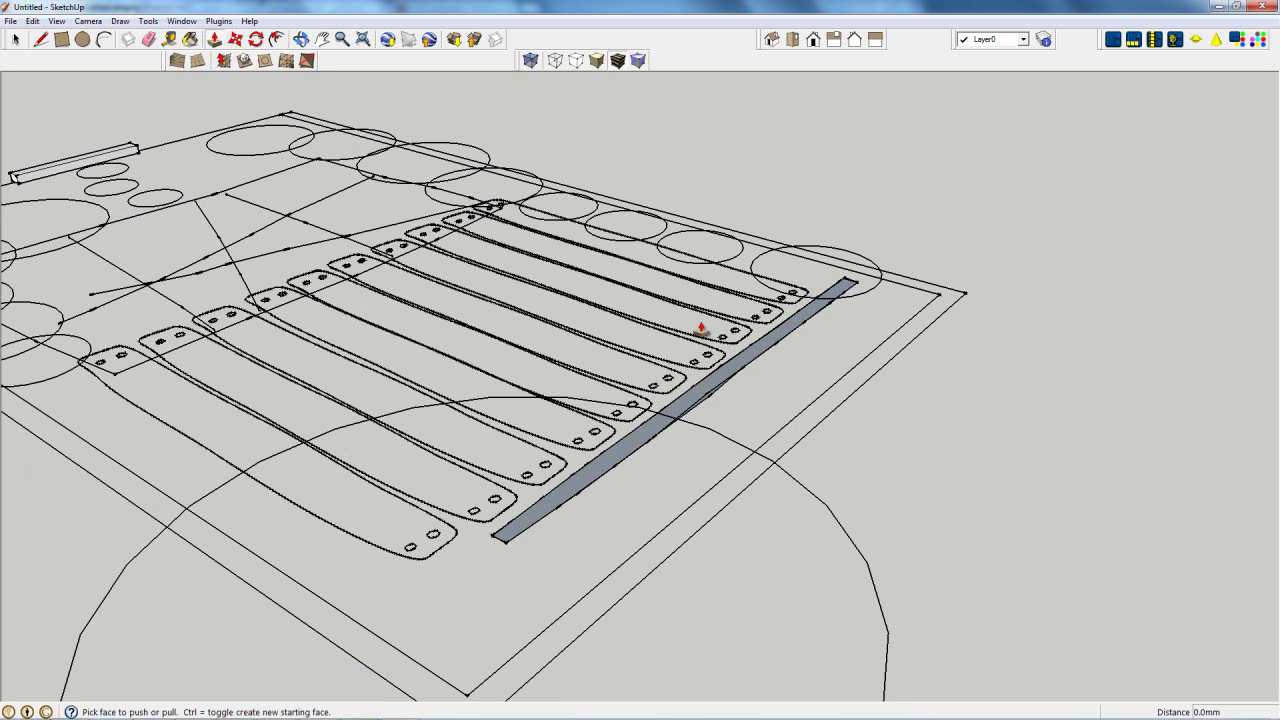
click(700, 394)
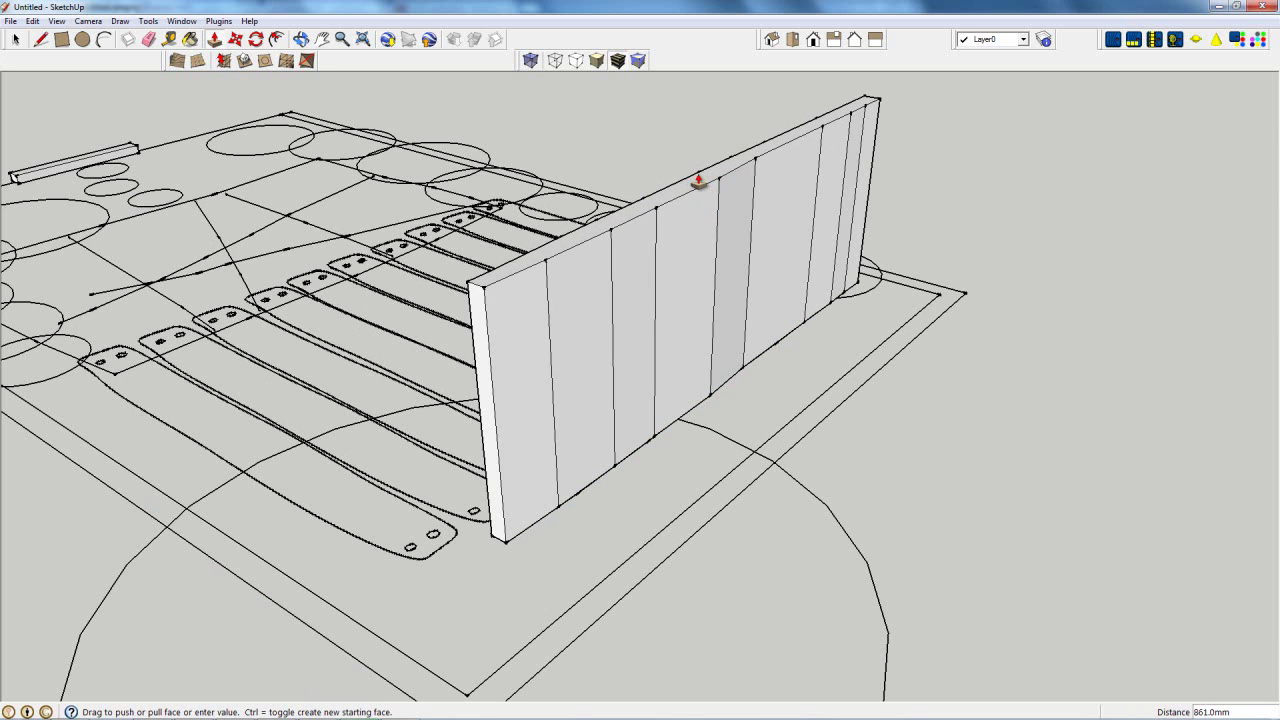
click(698, 181)
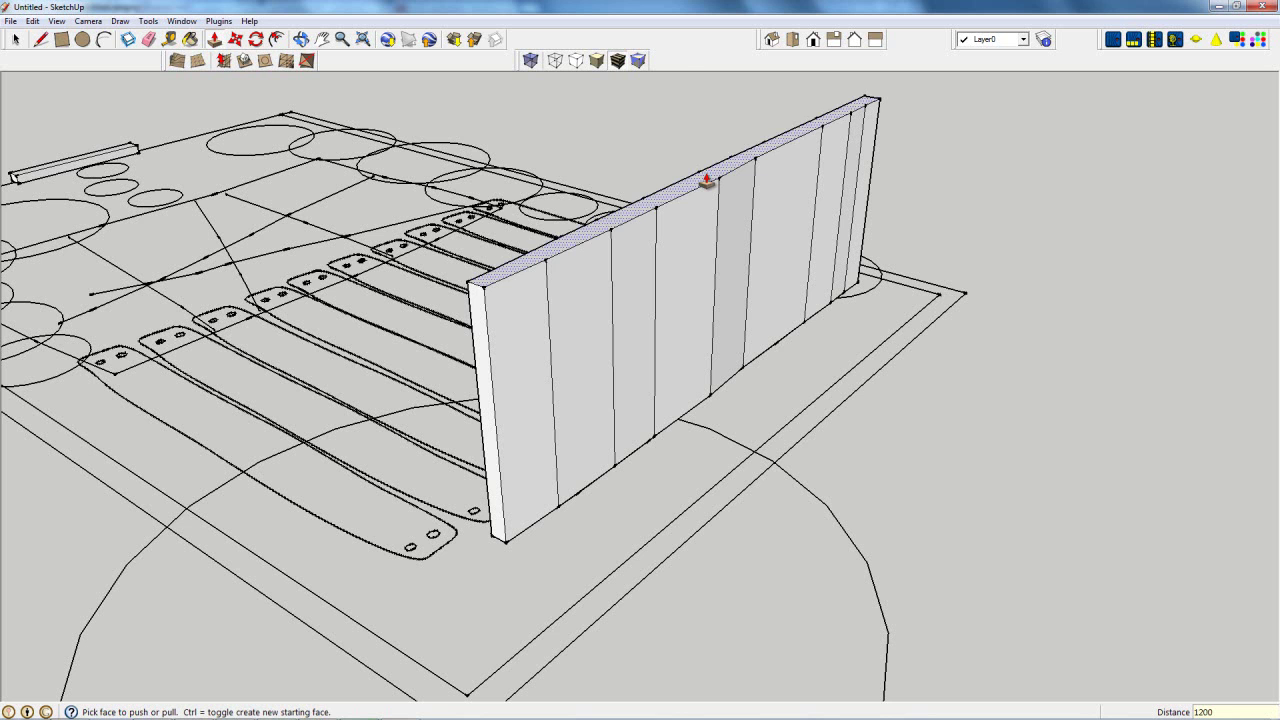
key(Return)
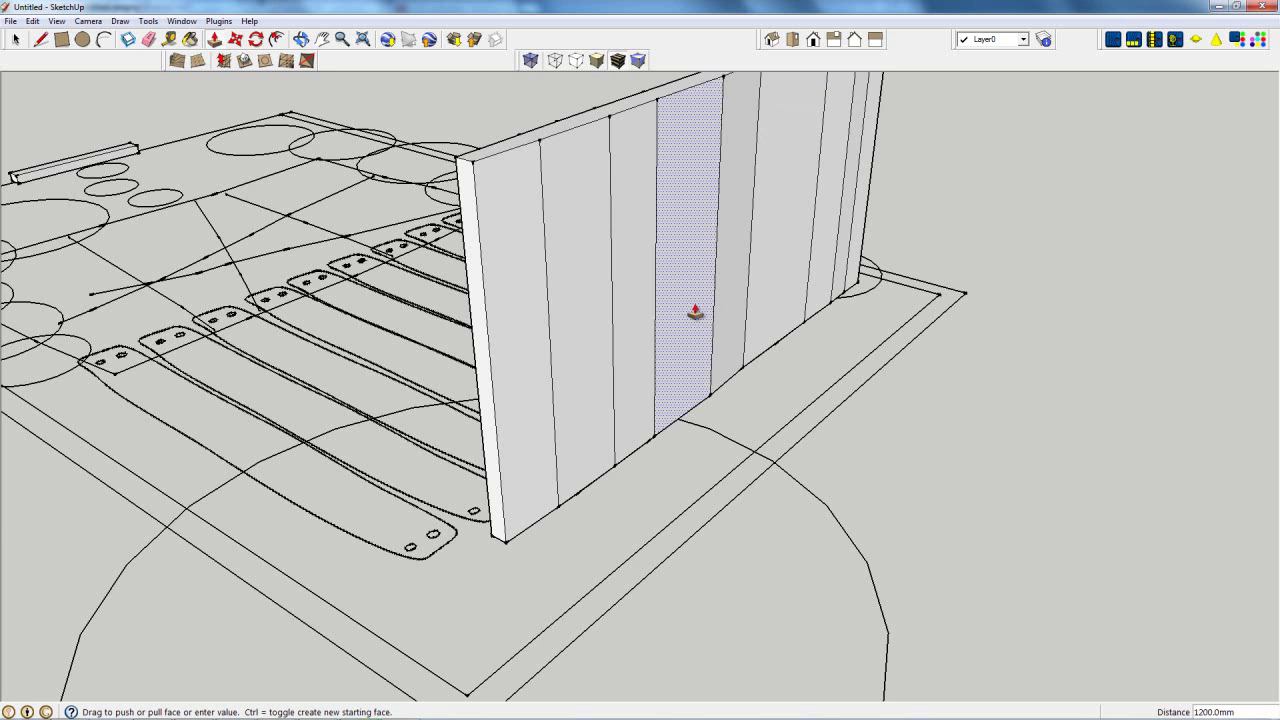
scroll(686, 314, down, 2)
scroll(672, 321, down, 1)
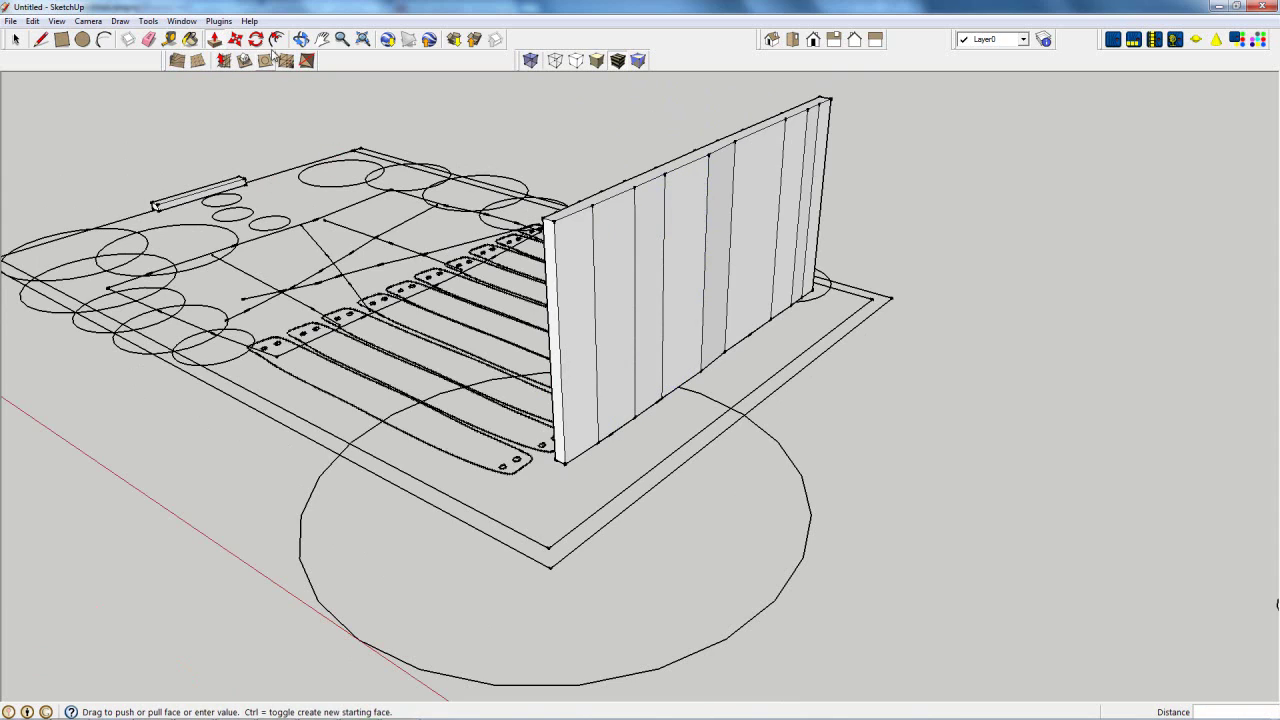
click(301, 39)
drag(286, 271, 917, 186)
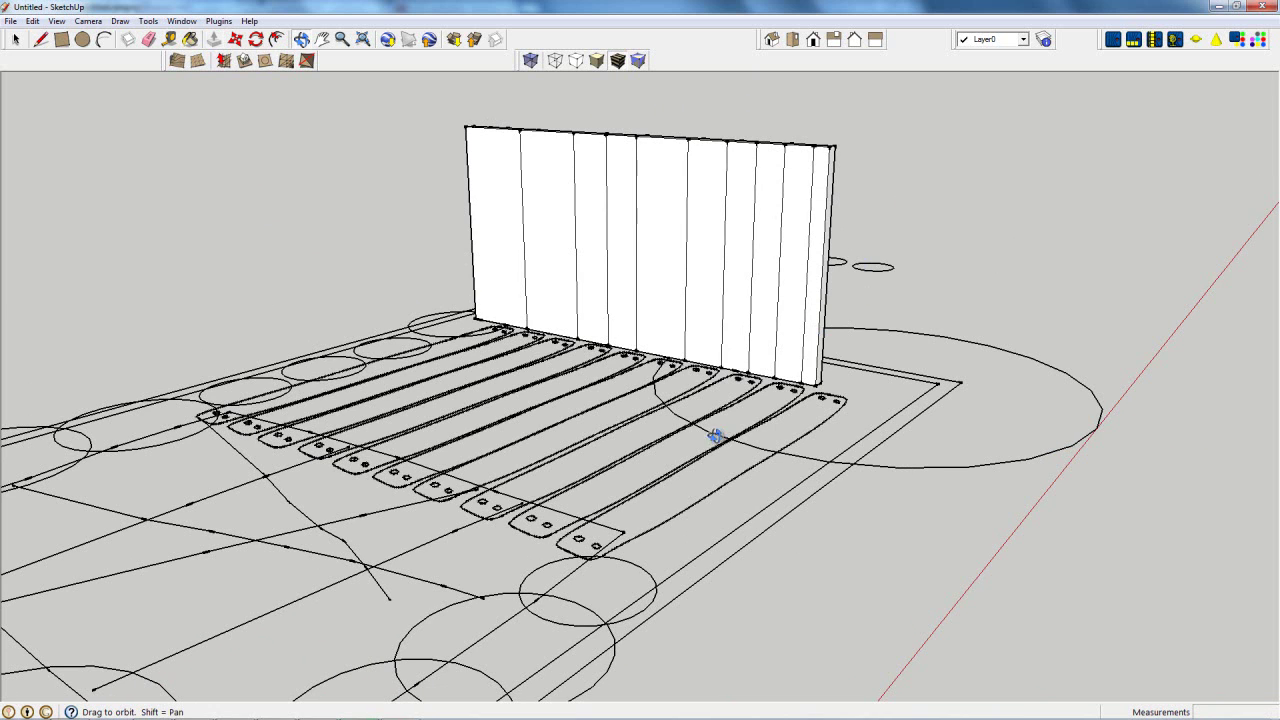